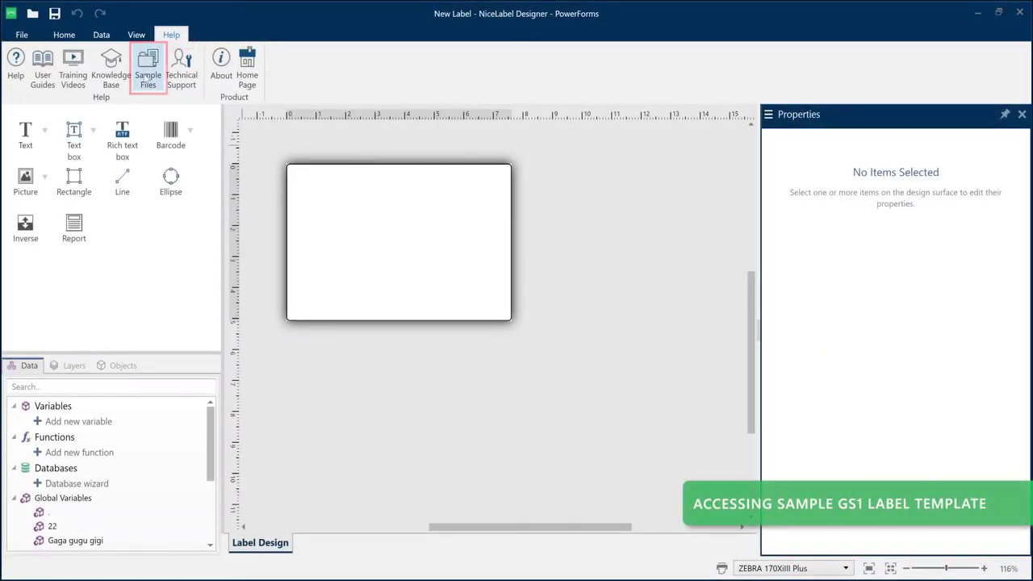
Open the sample files, go to the Shipping folder under Labels, and open the first item in it.
click(148, 68)
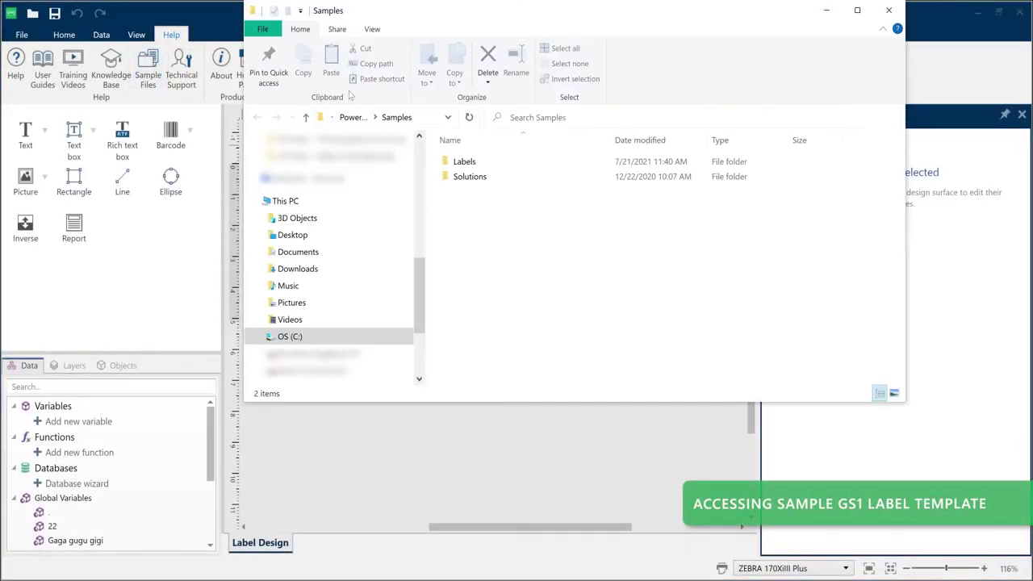
click(500, 167)
double_click(498, 167)
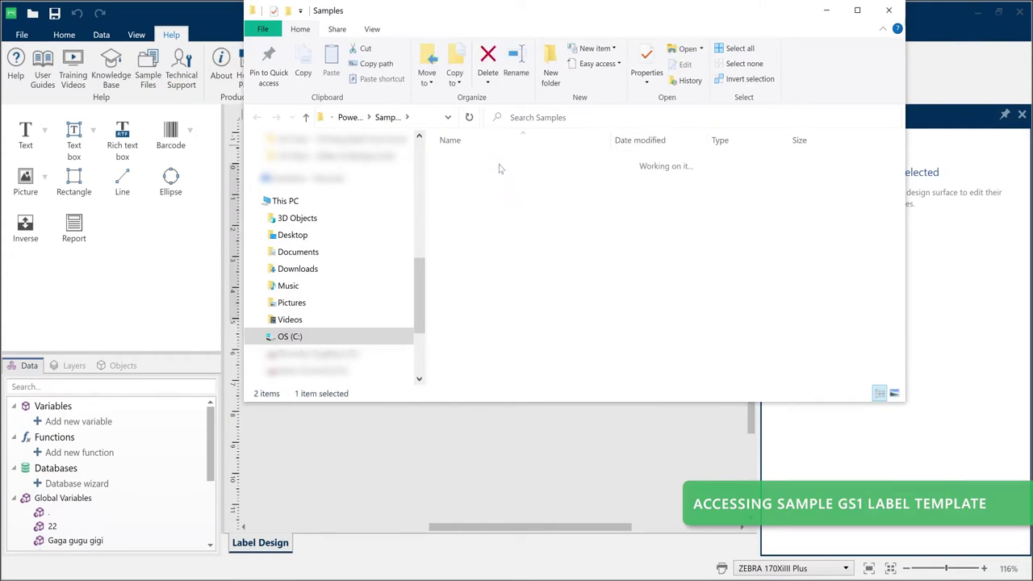
double_click(504, 282)
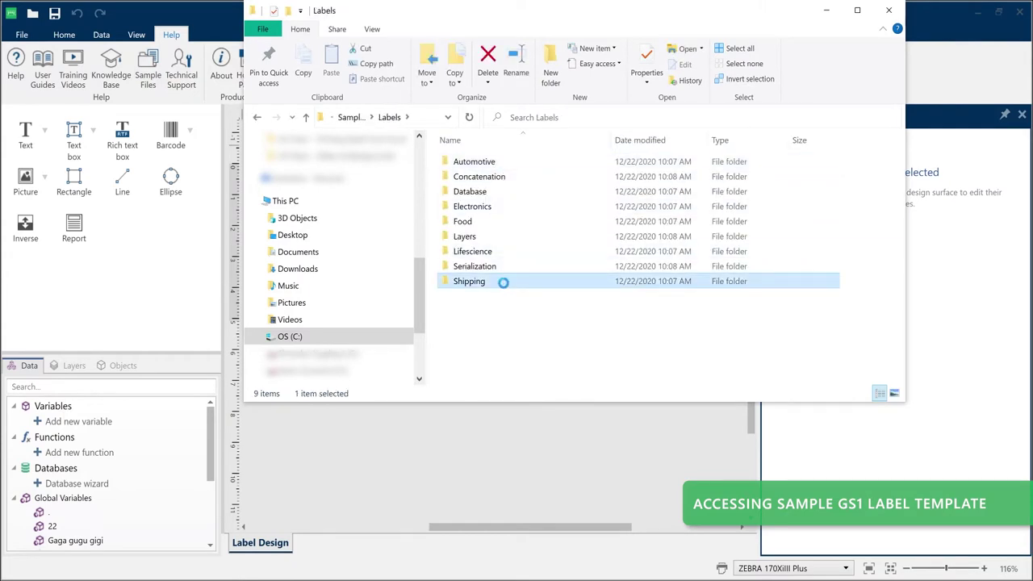
double_click(513, 164)
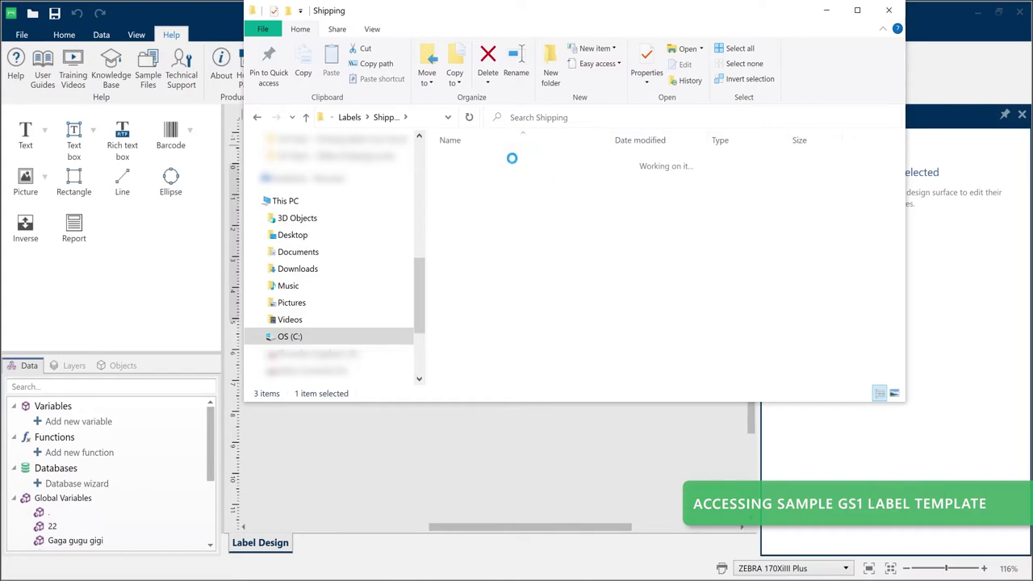
click(514, 164)
double_click(513, 164)
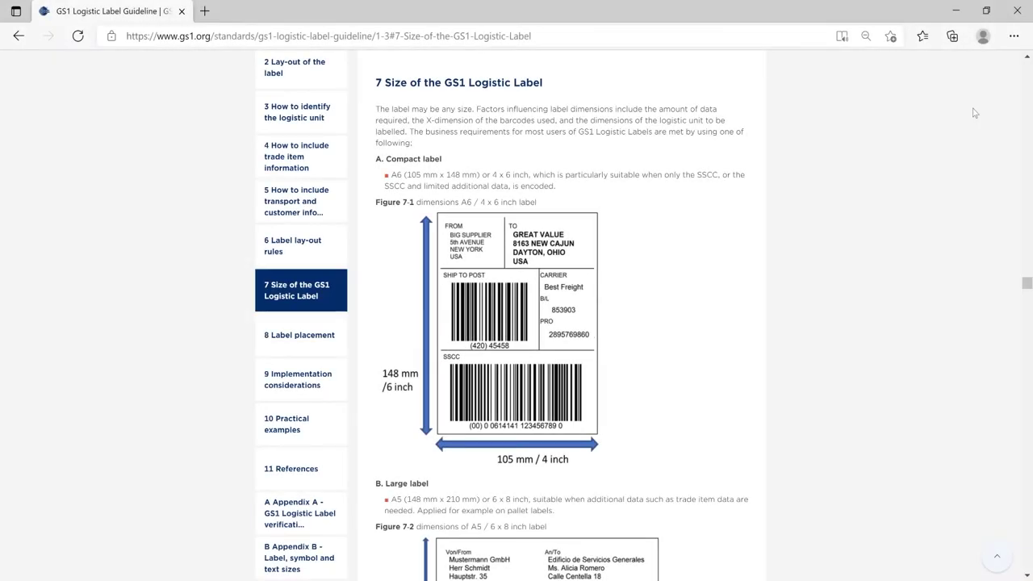
Examine the compact and large label dimensions in section 7 of the GS1 Logistic Label Guideline.
scroll(974, 113, down, 4)
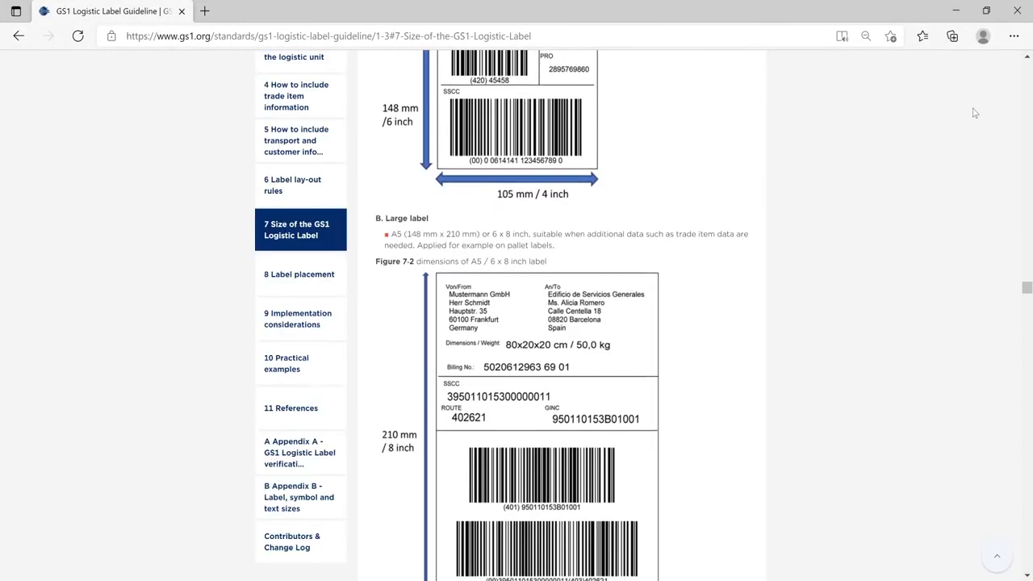
scroll(974, 113, down, 2)
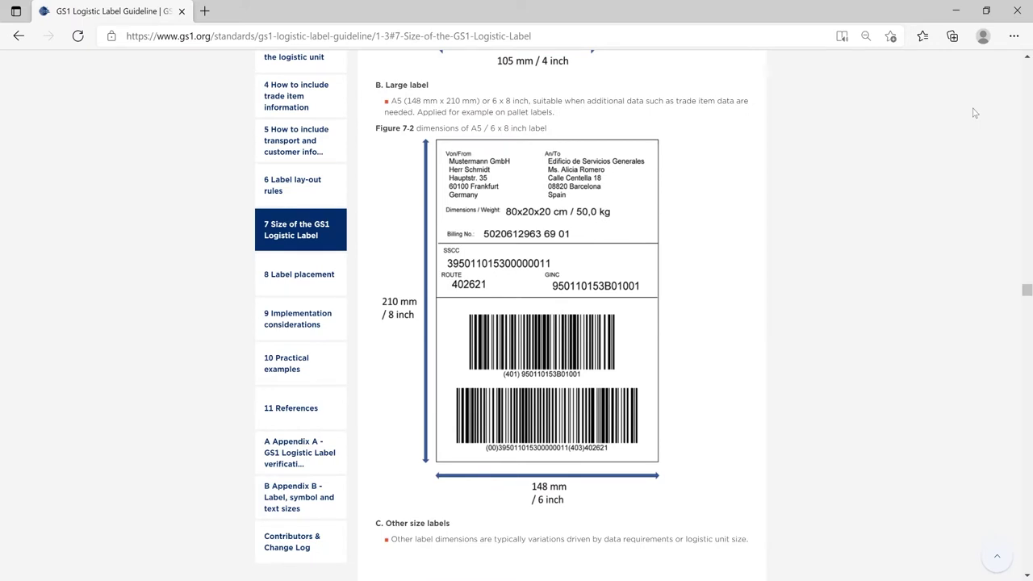
scroll(974, 113, up, 6)
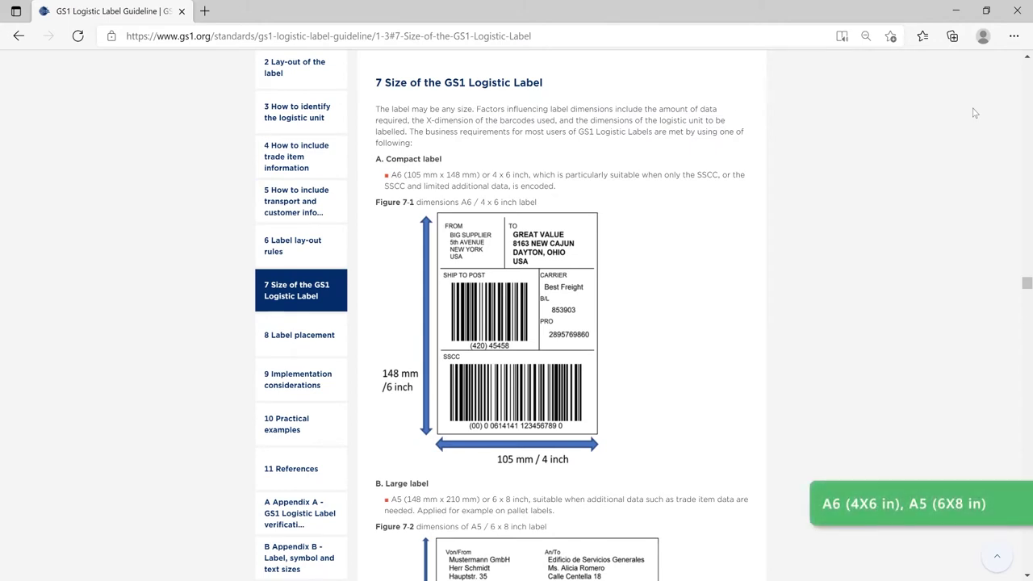
scroll(974, 113, down, 5)
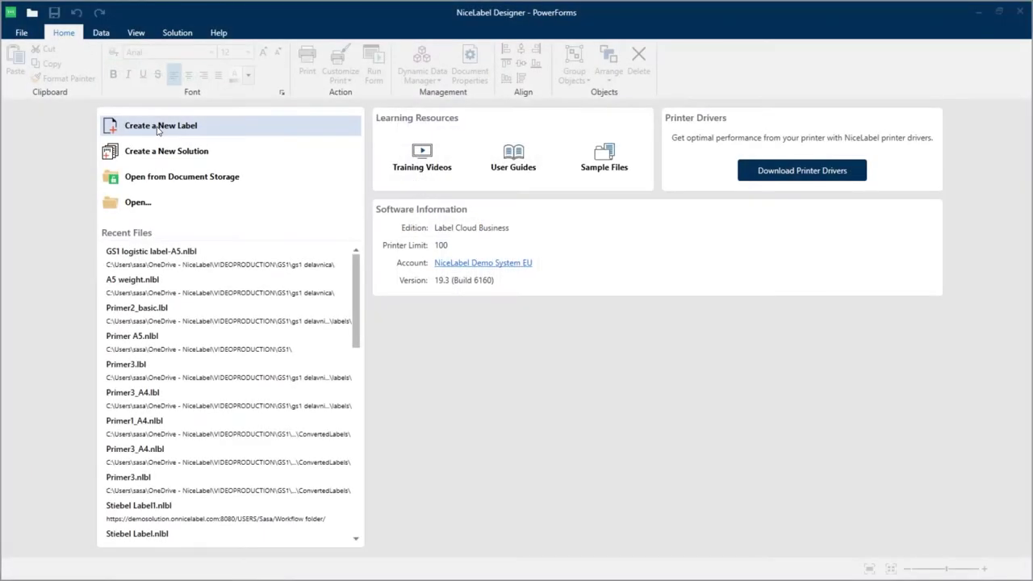
Create a new portrait label for the ZEBRA 170XiIII Plus, printed on a roll of labels, 148 mm wide and 210 mm high.
click(158, 130)
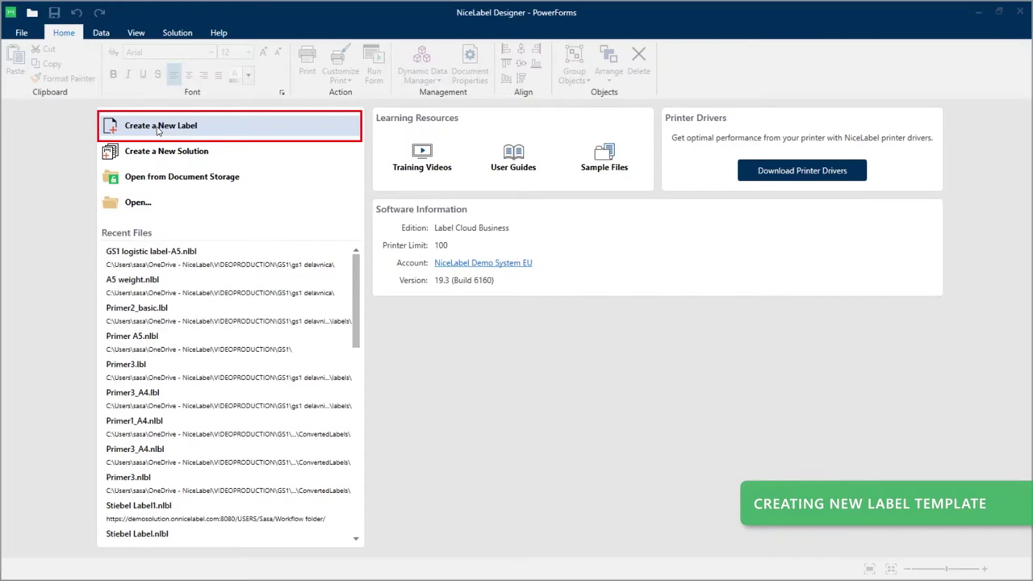
click(158, 130)
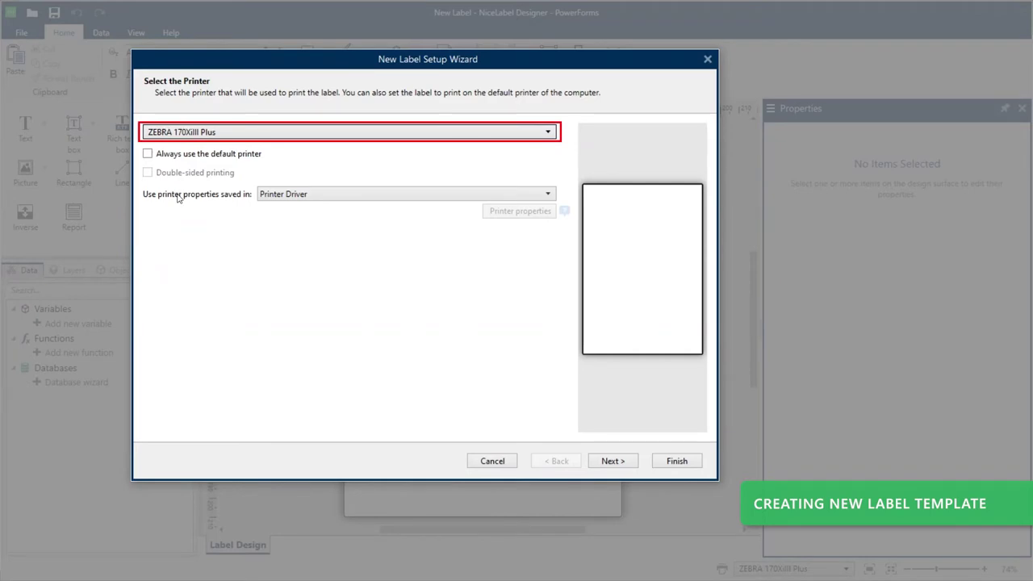
click(612, 461)
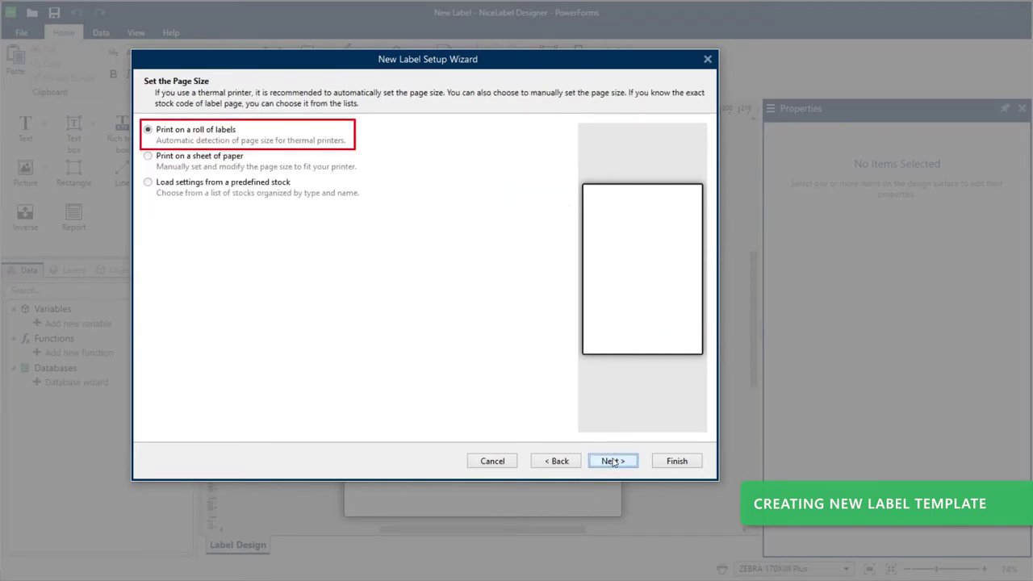
click(612, 461)
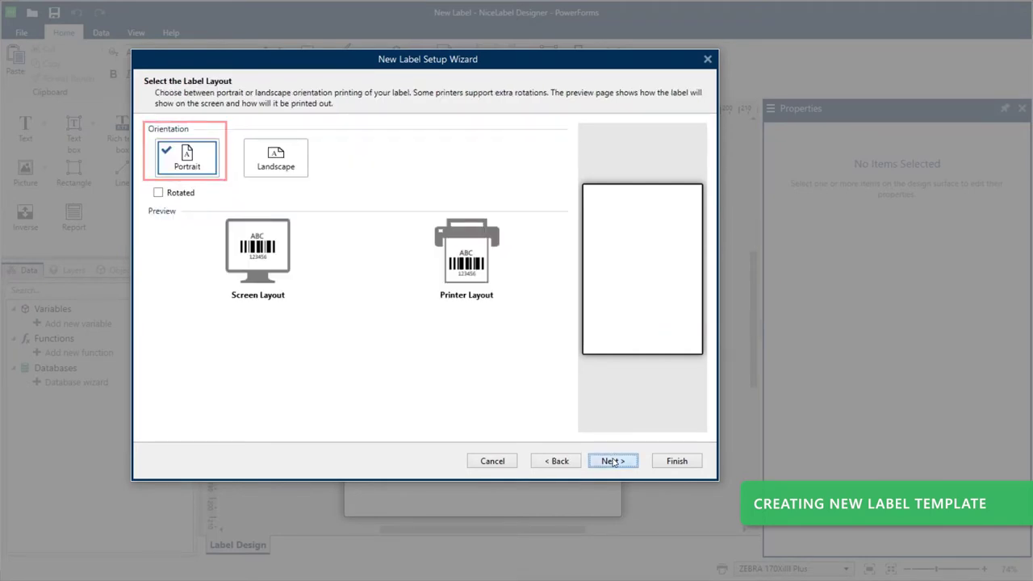
click(613, 461)
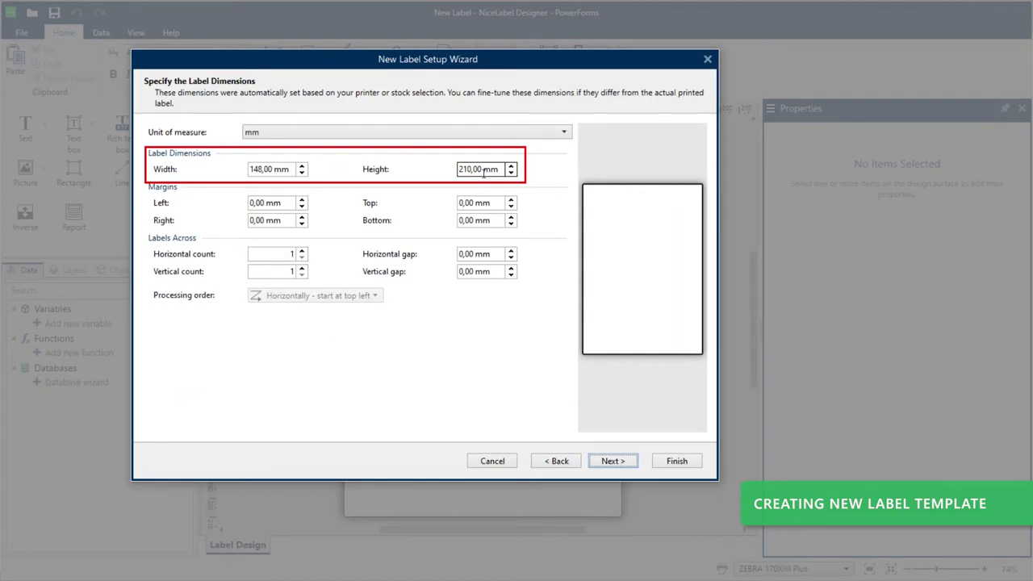
click(613, 461)
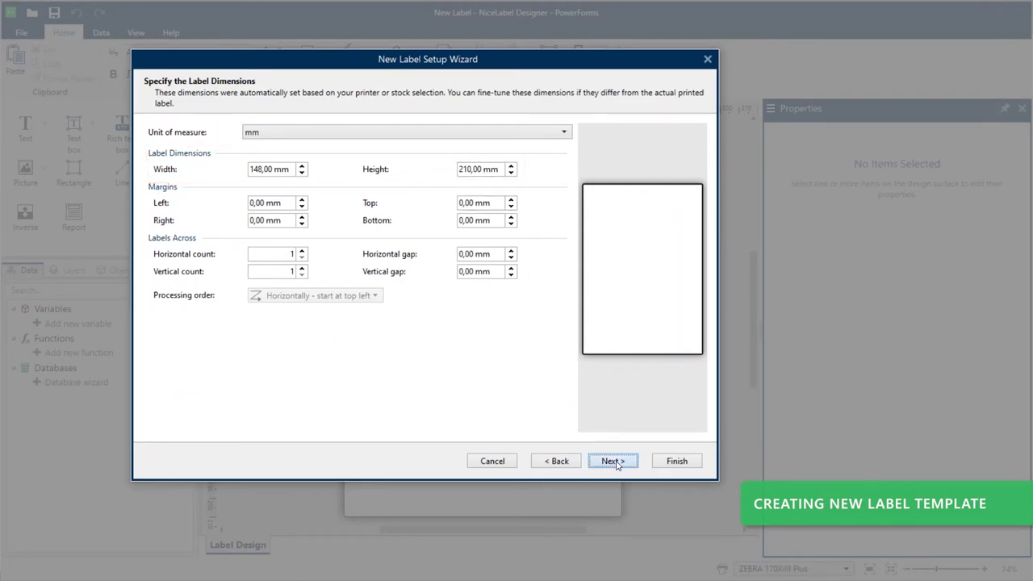
click(676, 461)
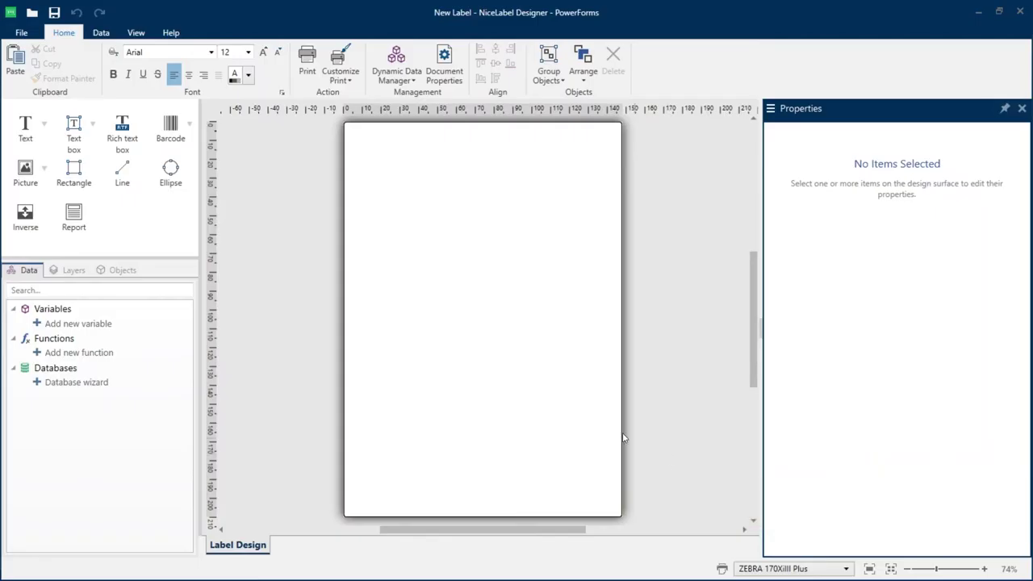
Draw two horizontal lines across nearly the full label width, about 15 mm and 70 mm below the label's top edge.
click(125, 173)
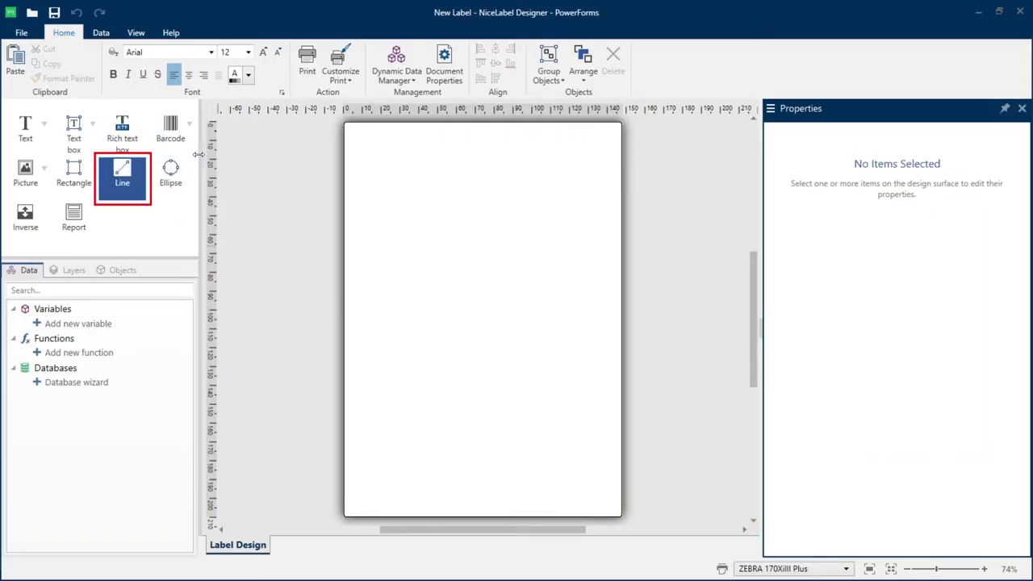
drag(349, 150, 617, 151)
click(122, 174)
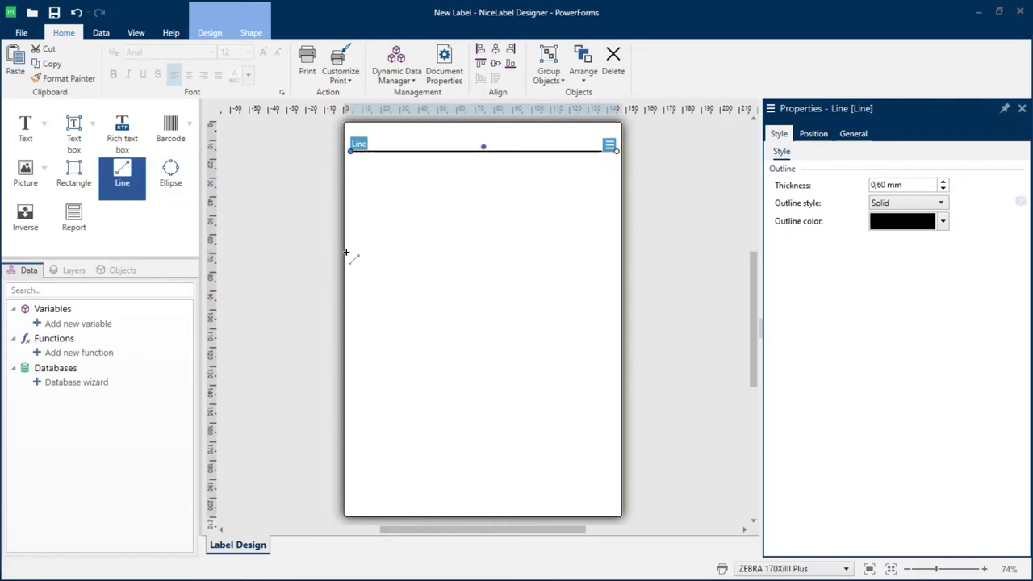
drag(348, 254, 614, 253)
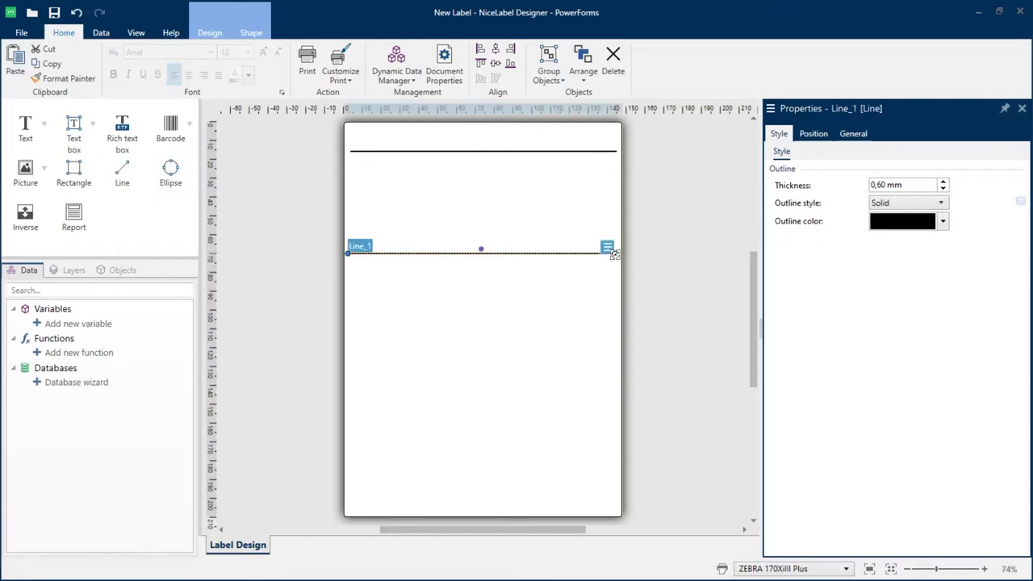
click(498, 184)
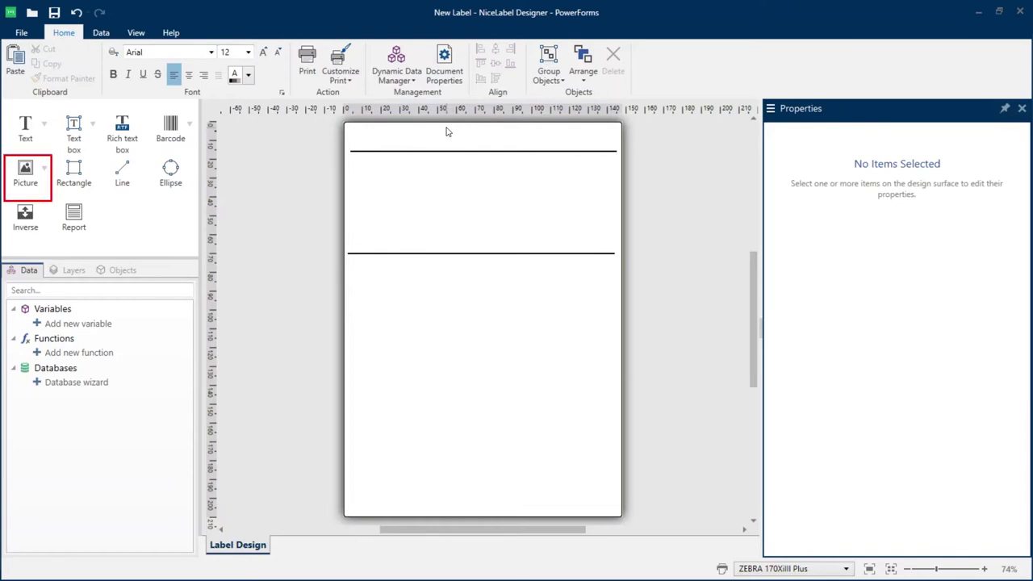
Place the logo_nicelabel.png picture above the upper line at the label's right end and embed it in the document.
click(25, 173)
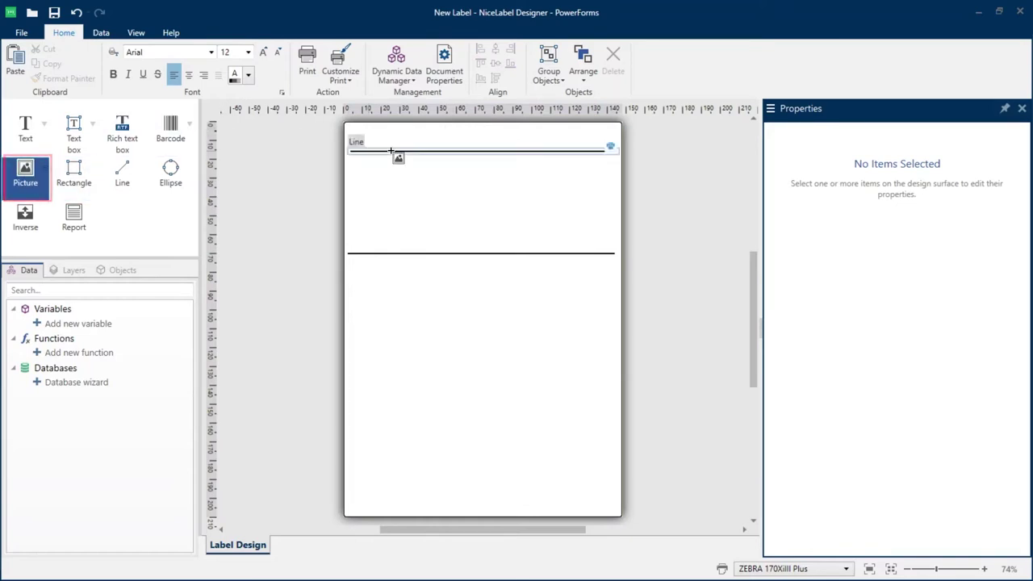
click(522, 131)
double_click(355, 129)
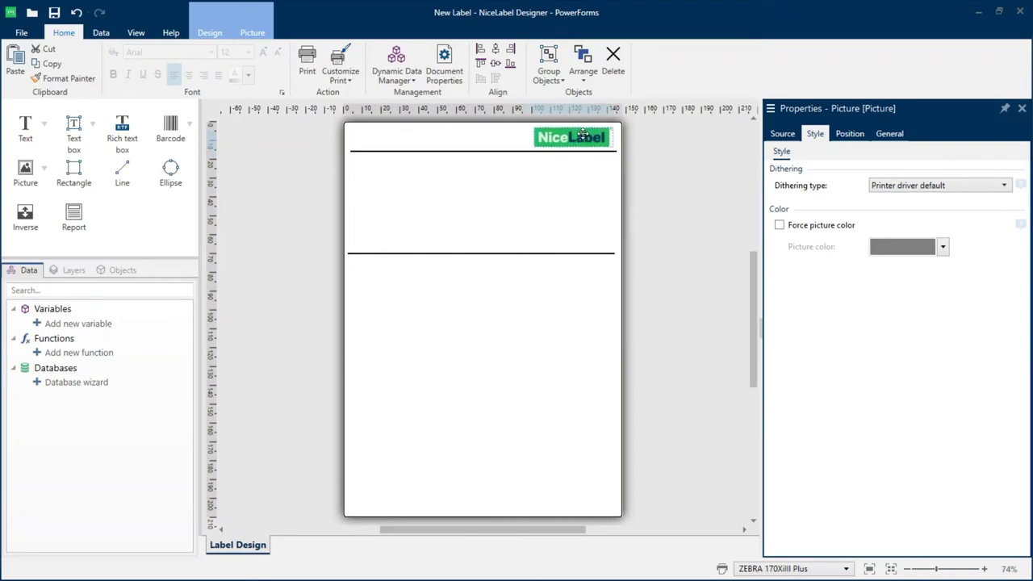
click(779, 134)
click(798, 252)
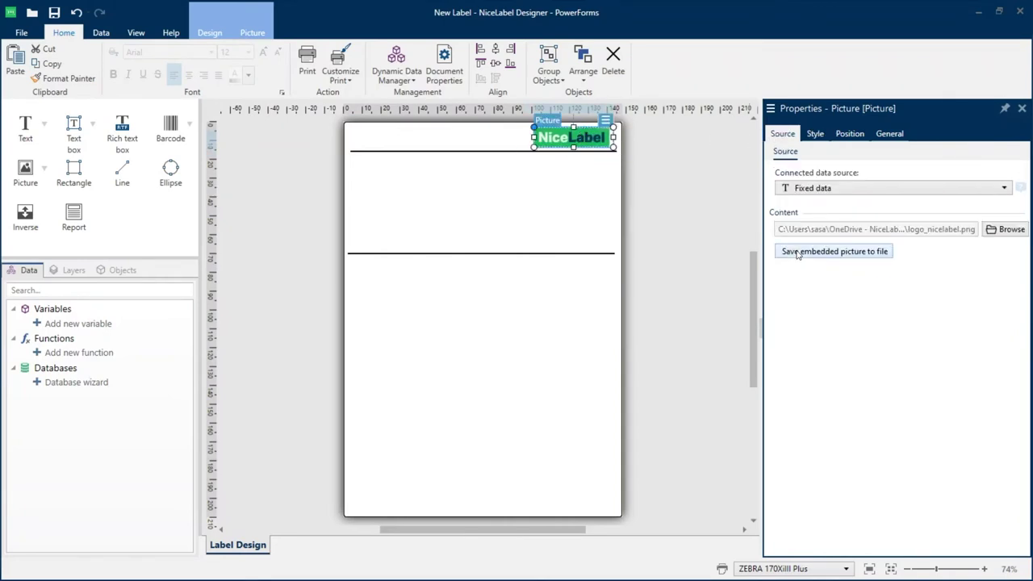
click(437, 203)
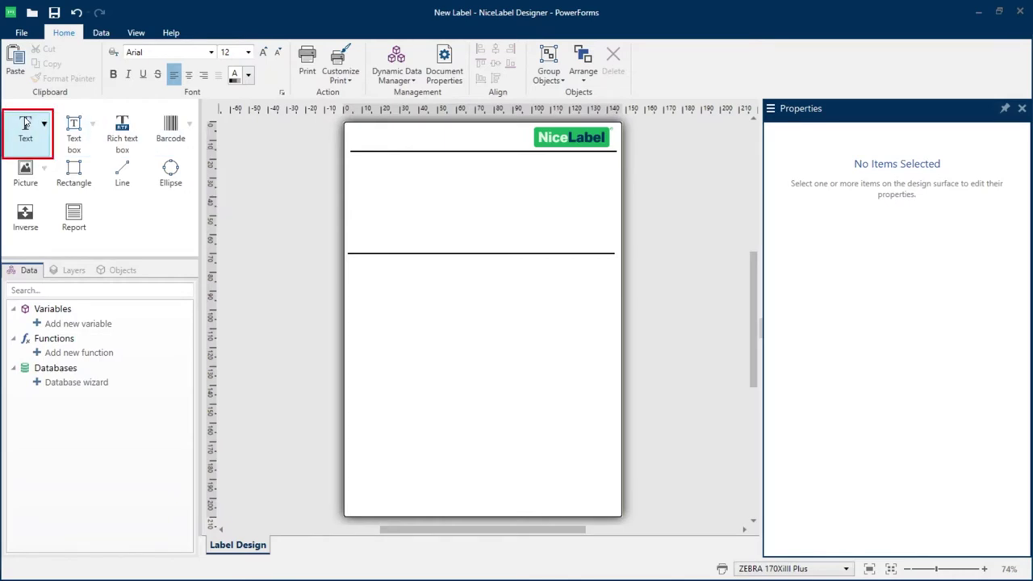
Add the fixed texts SSCC, CONTENT and BATCH/LOT one below another near the label's left edge, between the two lines.
click(25, 125)
click(363, 164)
text(SSCC)
click(28, 127)
click(360, 191)
text(CONTENT)
click(25, 125)
click(362, 211)
text(BATCH/LOT)
Add the fixed texts COUNT and BEST BEFORE on the label's right half, beside CONTENT and BATCH/LOT.
click(25, 125)
click(536, 191)
text(COUNT)
click(25, 126)
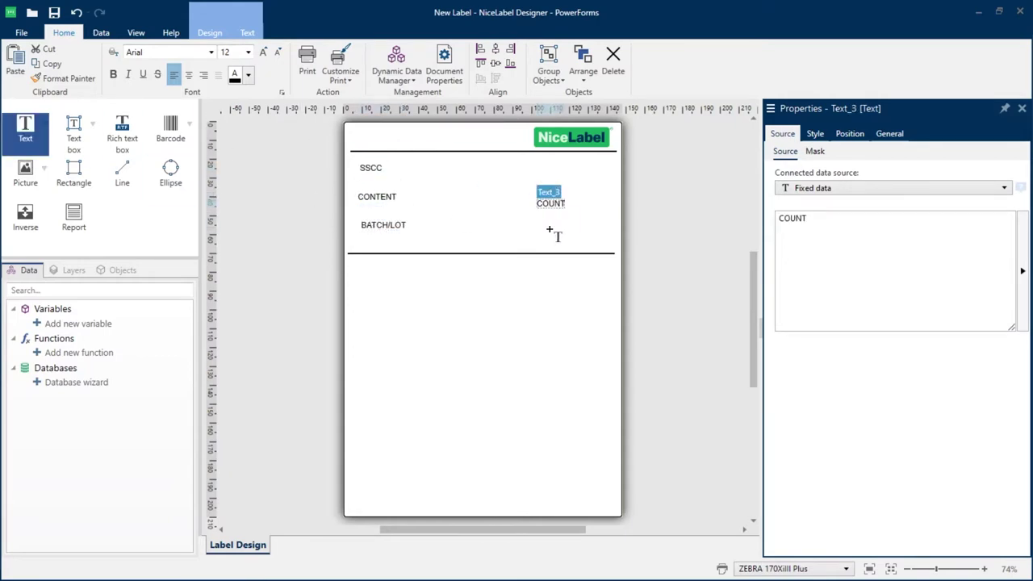
click(536, 225)
text(BEST BEFORE)
click(453, 219)
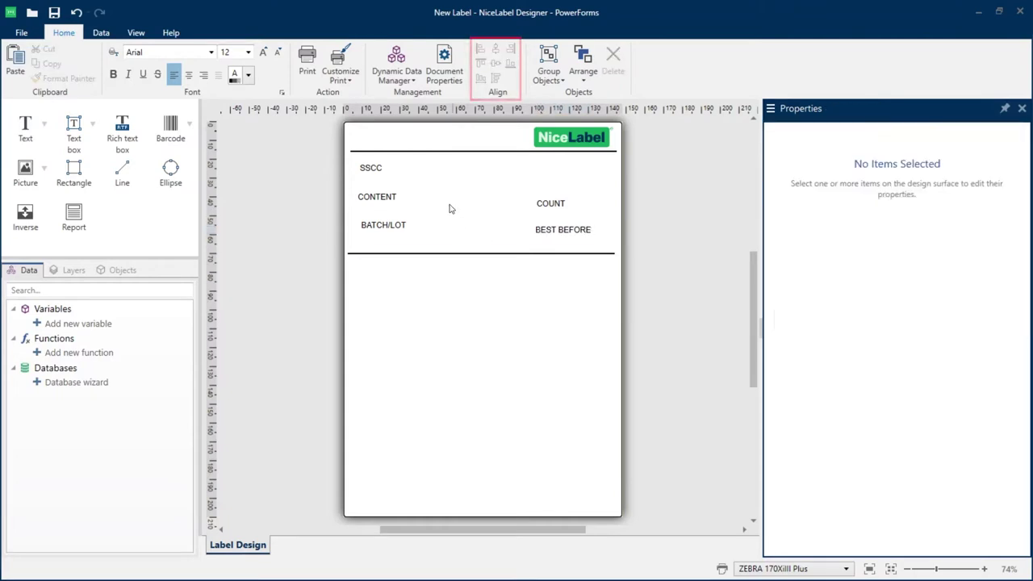
Left-align the SSCC, CONTENT and BATCH/LOT texts with each other.
click(366, 168)
shift+click(377, 196)
shift+click(382, 225)
click(480, 48)
click(447, 201)
Align the COUNT text level with CONTENT, and the BEST BEFORE text level with BATCH/LOT.
click(379, 196)
shift+click(551, 203)
click(496, 63)
click(601, 210)
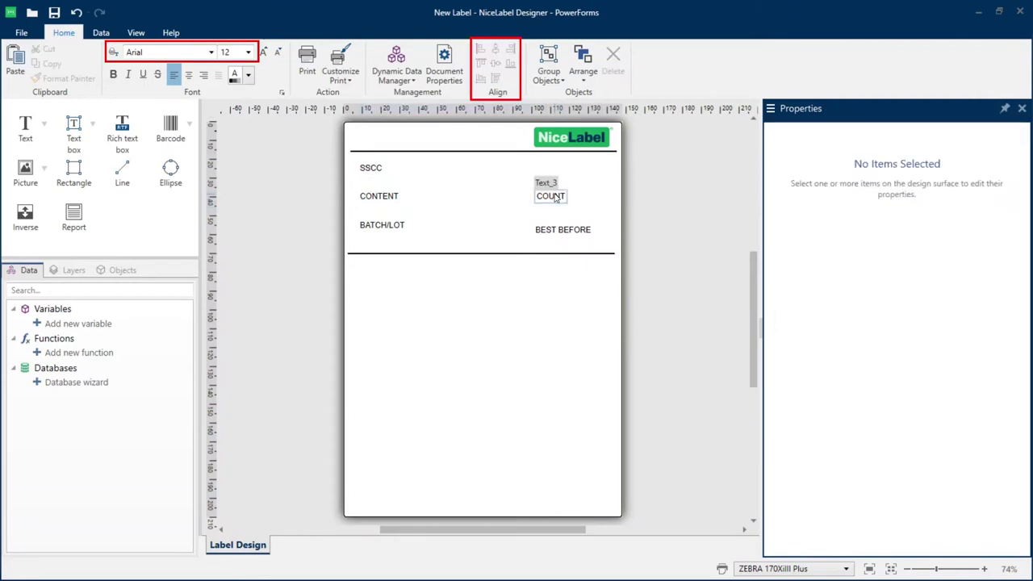
click(383, 225)
shift+click(563, 229)
click(509, 64)
click(601, 210)
Left-align the COUNT and BEST BEFORE texts with each other.
click(550, 197)
shift+click(562, 225)
click(480, 49)
click(479, 295)
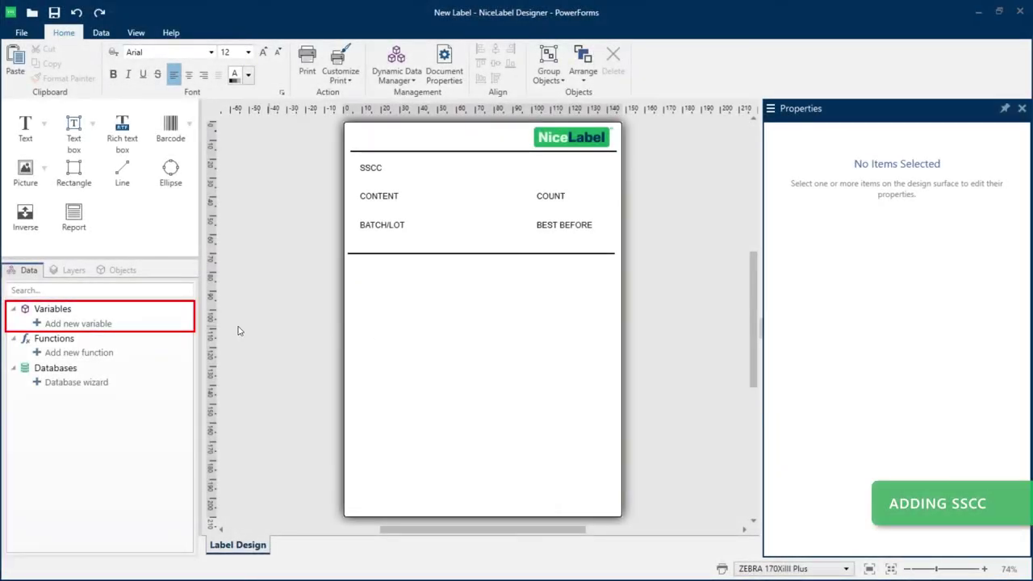
Create a new variable named sscc.
click(164, 330)
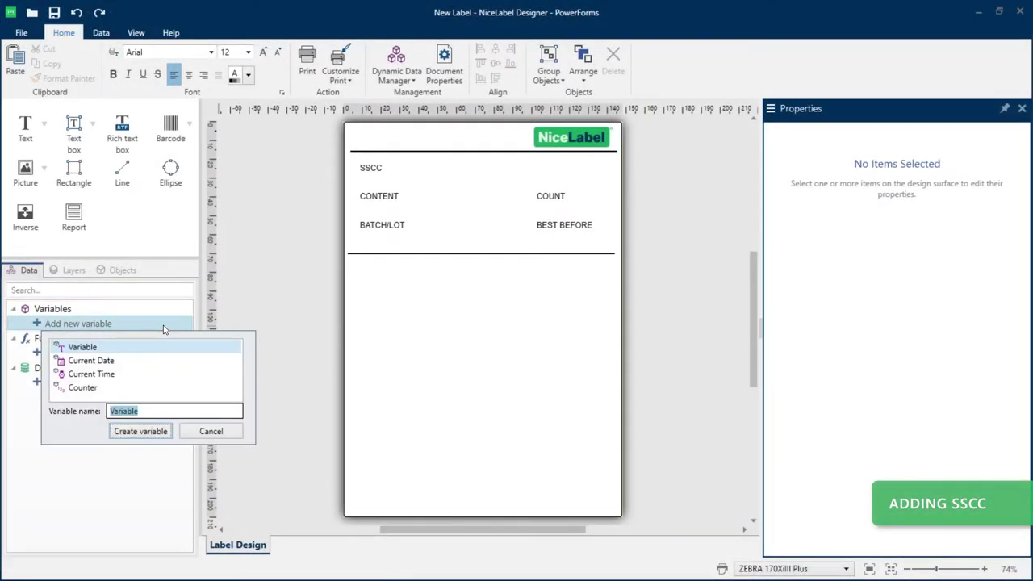
text(ssc)
key(Return)
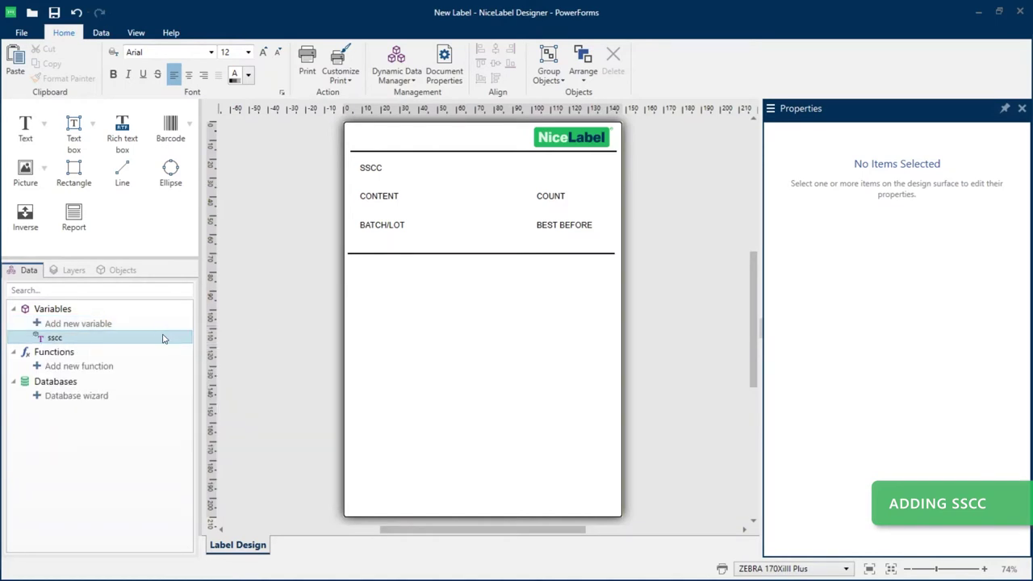
Set the sscc variable's input rules to numeric characters only, with a fixed length of 17 characters.
double_click(163, 339)
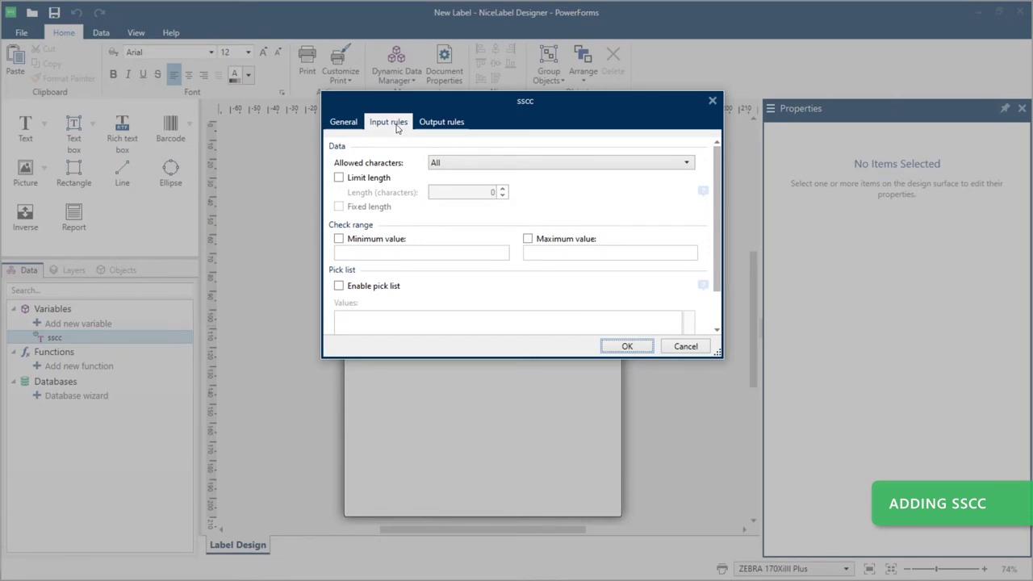
click(443, 164)
click(442, 189)
click(339, 178)
double_click(463, 191)
text(17)
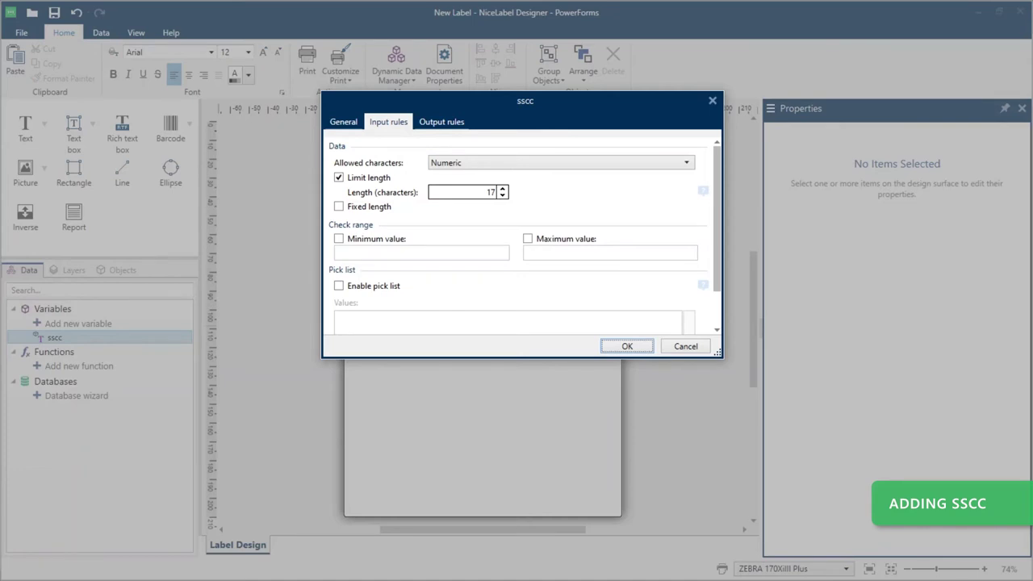
click(339, 208)
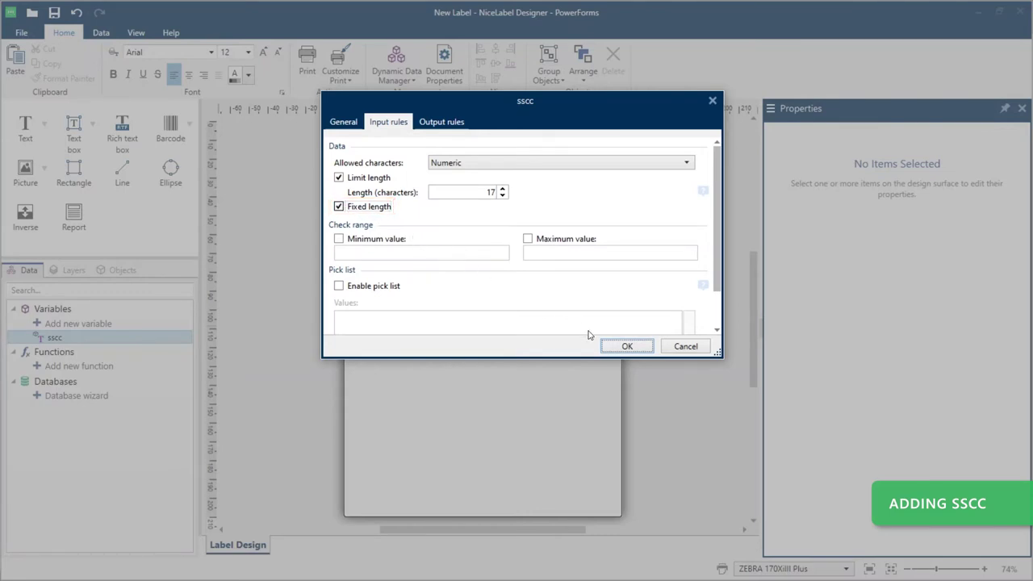
click(608, 349)
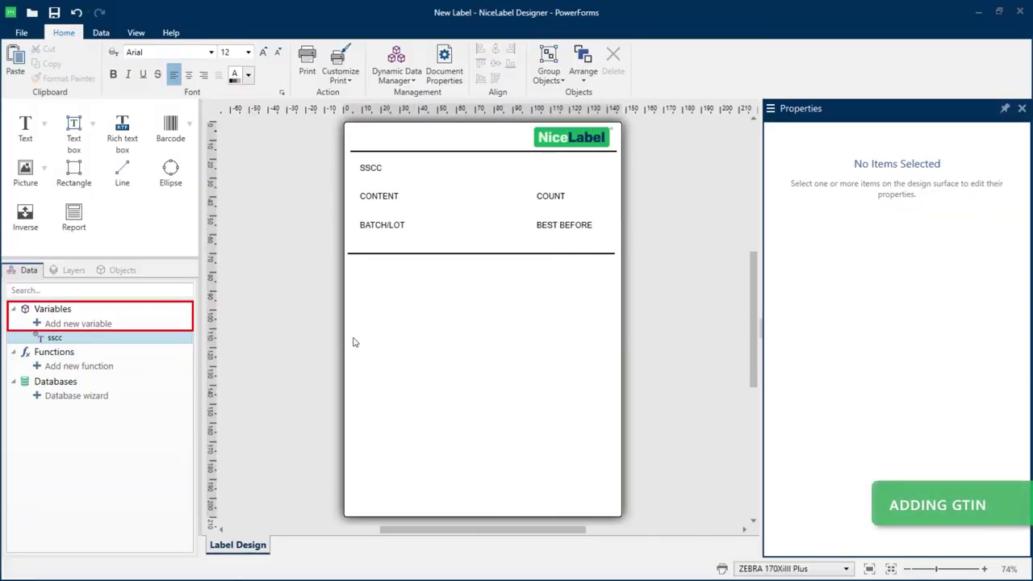
Create a new variable named gtin.
click(148, 326)
text(gtin)
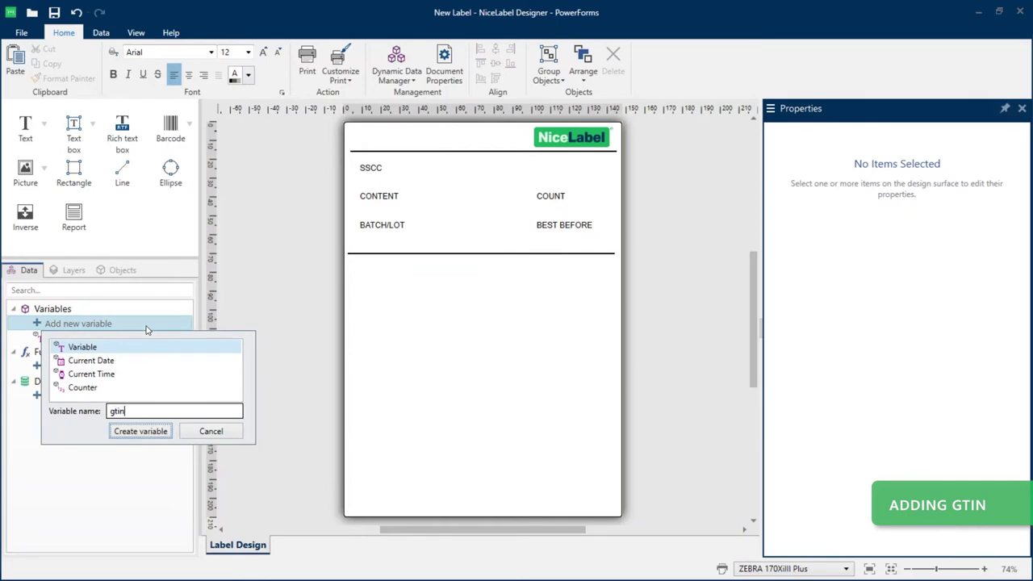
click(153, 431)
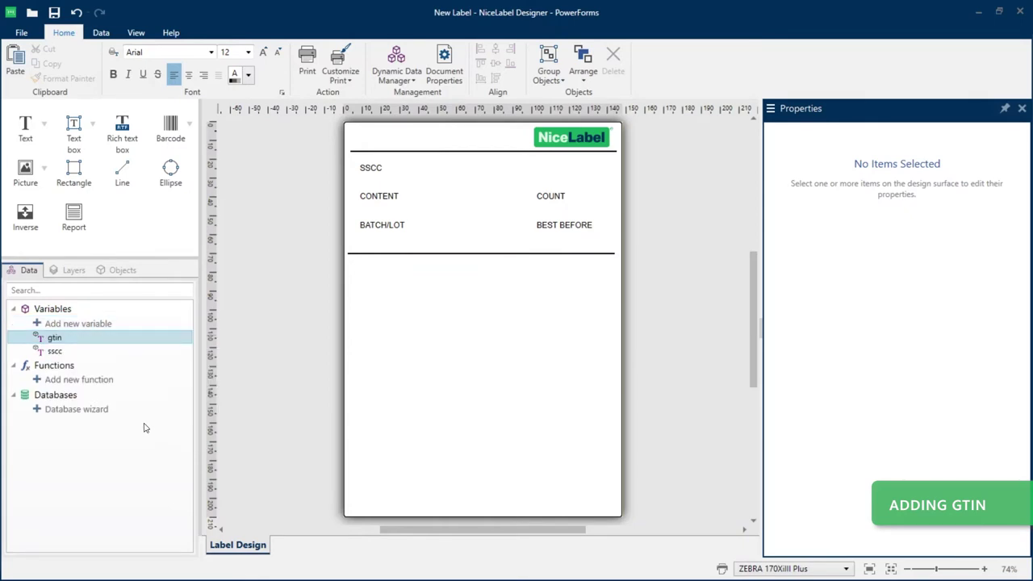
Set the gtin variable's input rules to numeric characters only, with a fixed length of 13 characters.
double_click(87, 341)
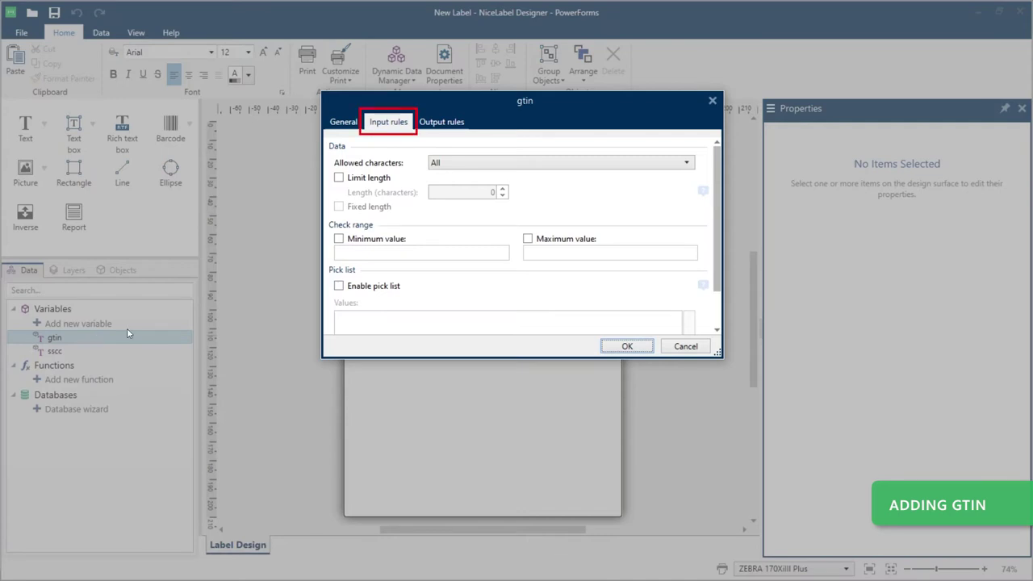
click(445, 164)
click(445, 187)
click(338, 177)
double_click(463, 192)
text(13)
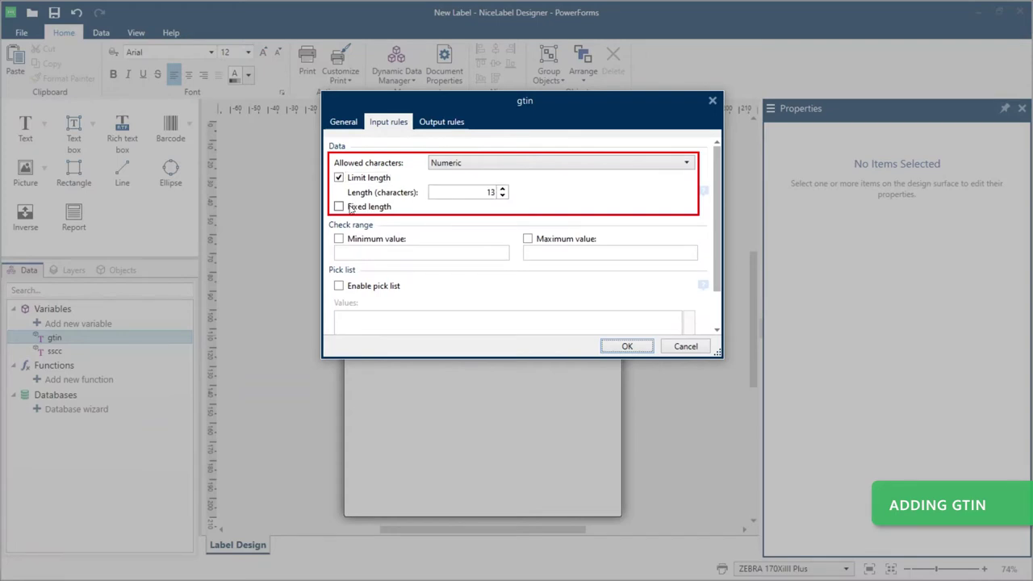
click(338, 207)
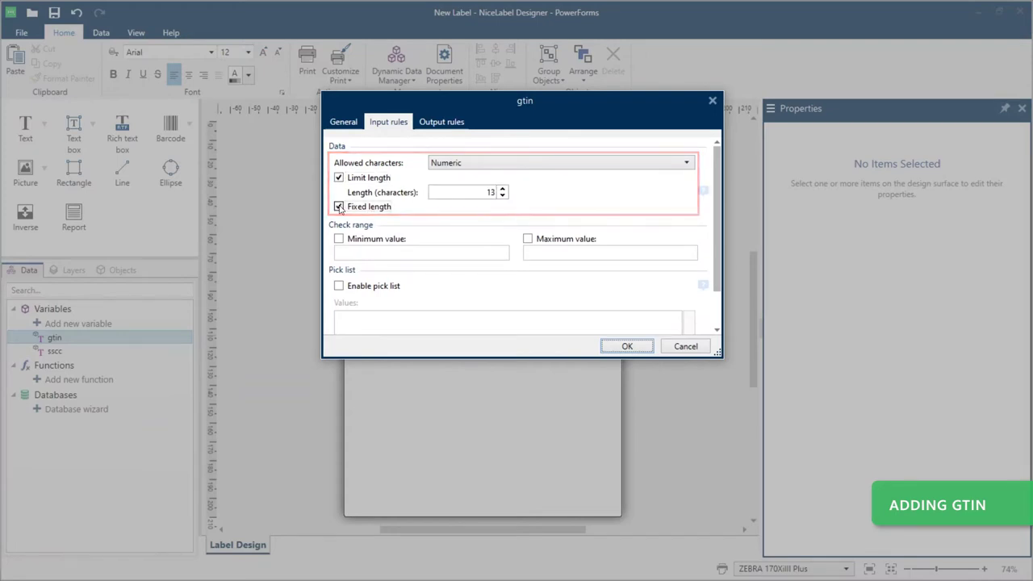
click(626, 346)
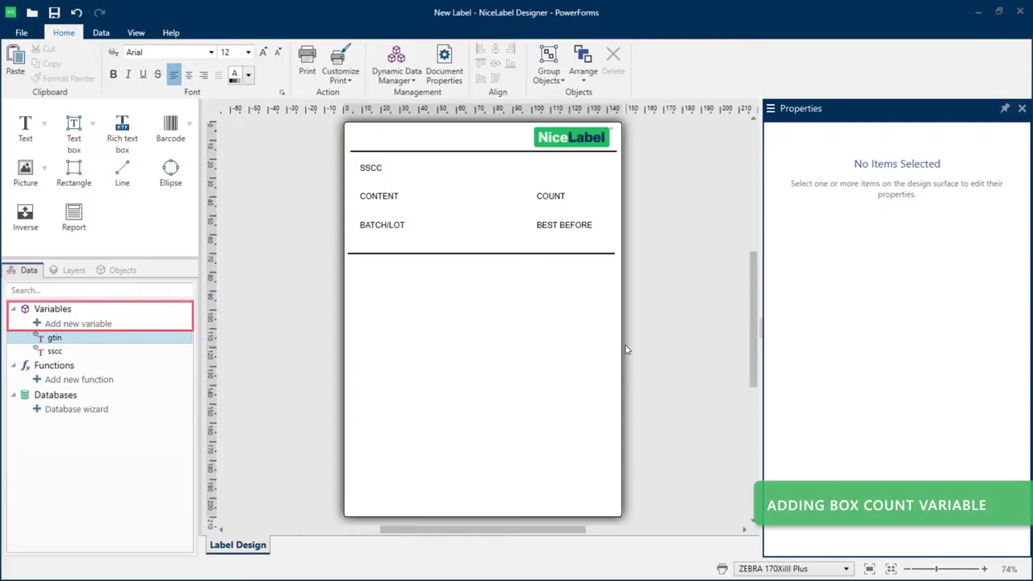
Create a new variable named count of boxes.
click(85, 324)
text(c)
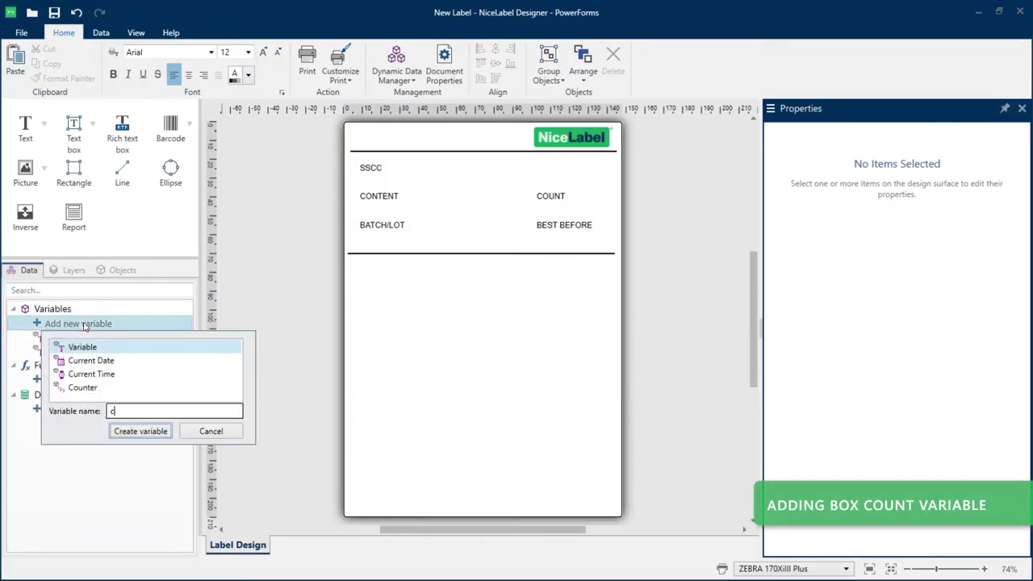
text(ount  of boxes)
key(Return)
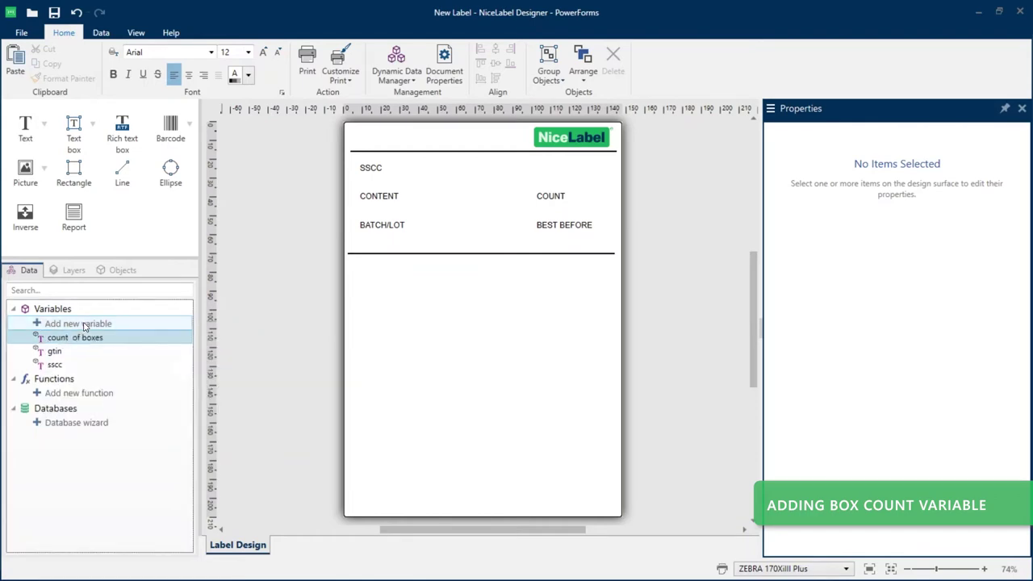
Restrict the count of boxes variable's input to numeric characters with a length limit of 8.
double_click(74, 337)
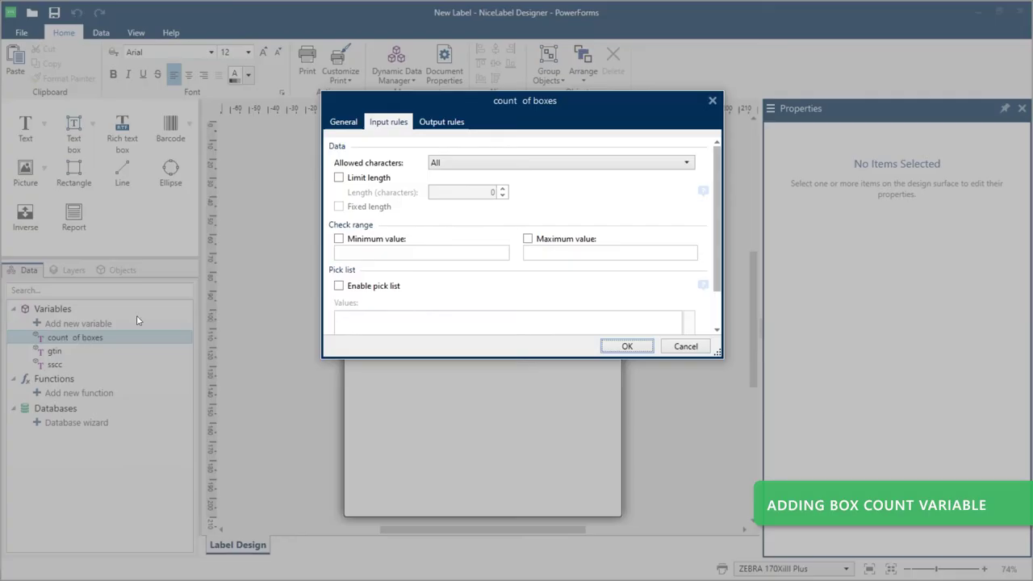
click(436, 165)
click(449, 193)
double_click(489, 192)
text(8)
click(627, 346)
Create a new variable named lot and enable a length limit in its input rules.
click(78, 323)
text(lot)
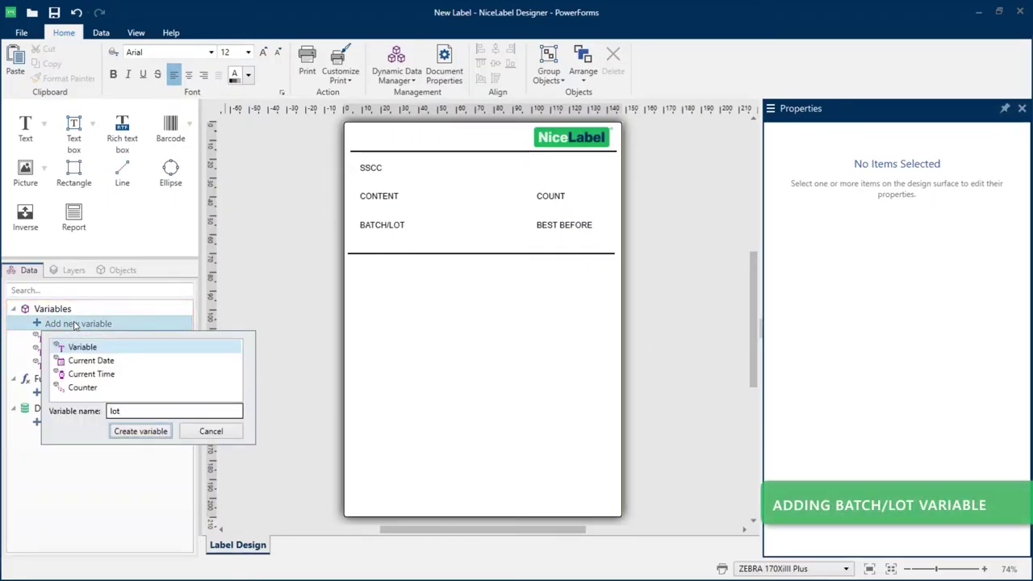
click(134, 432)
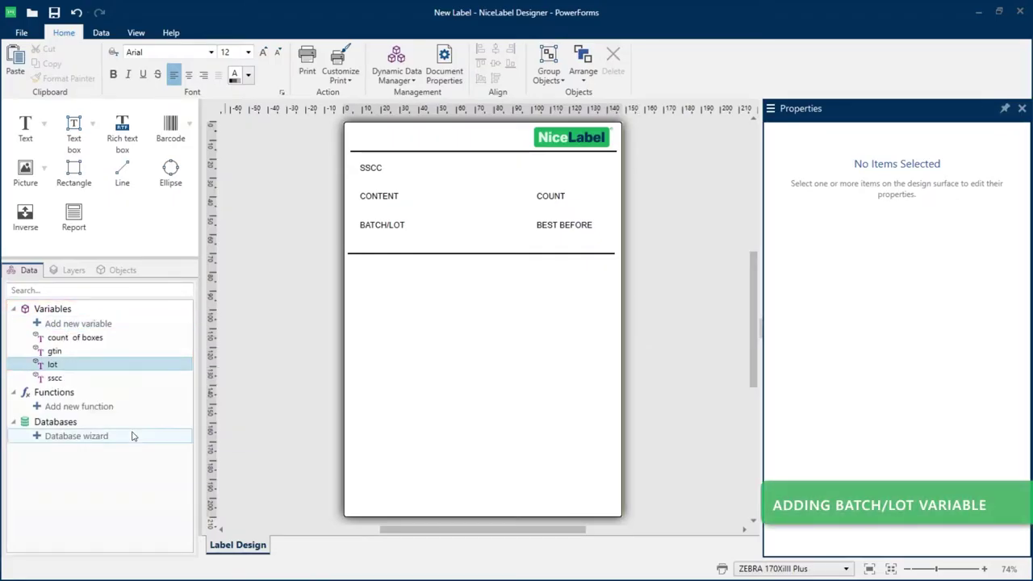
double_click(100, 367)
click(339, 178)
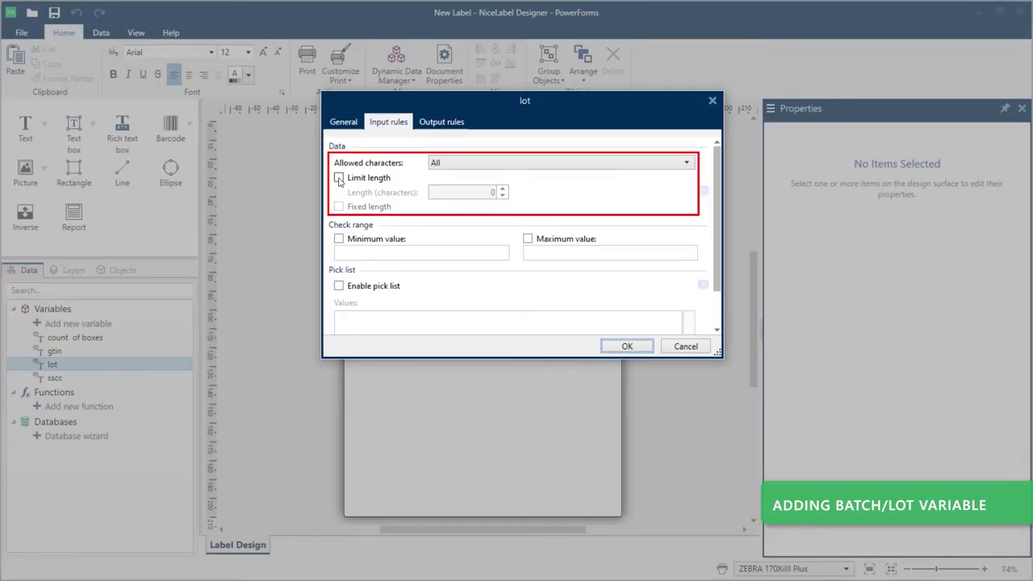
click(628, 347)
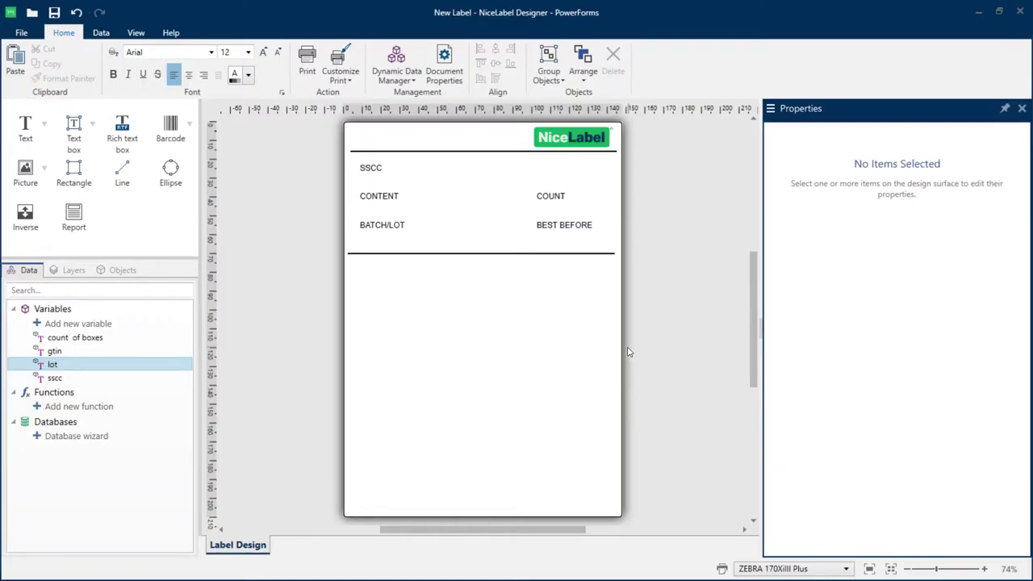
Create a new variable named best before.
click(78, 324)
text(best before)
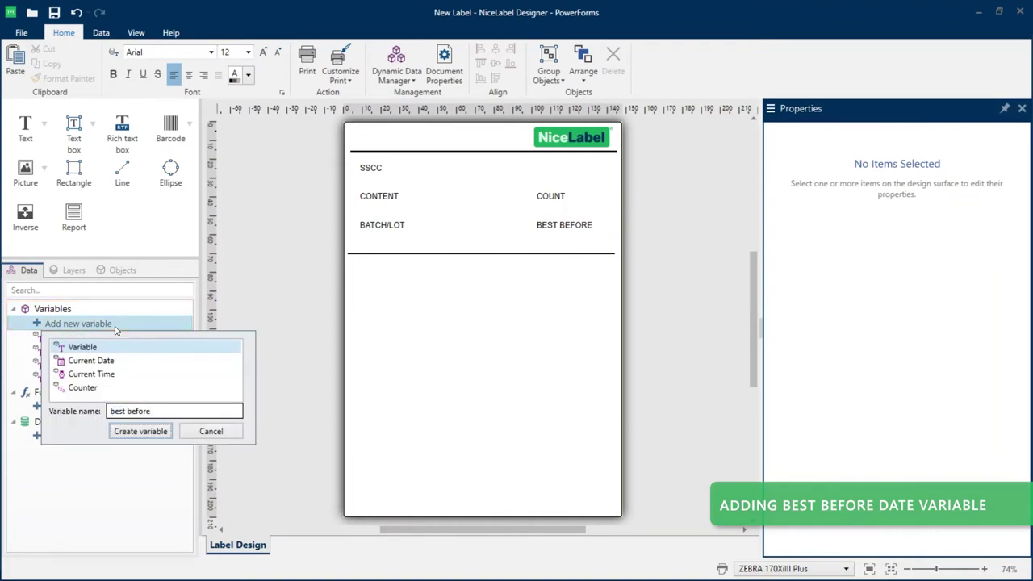
click(127, 430)
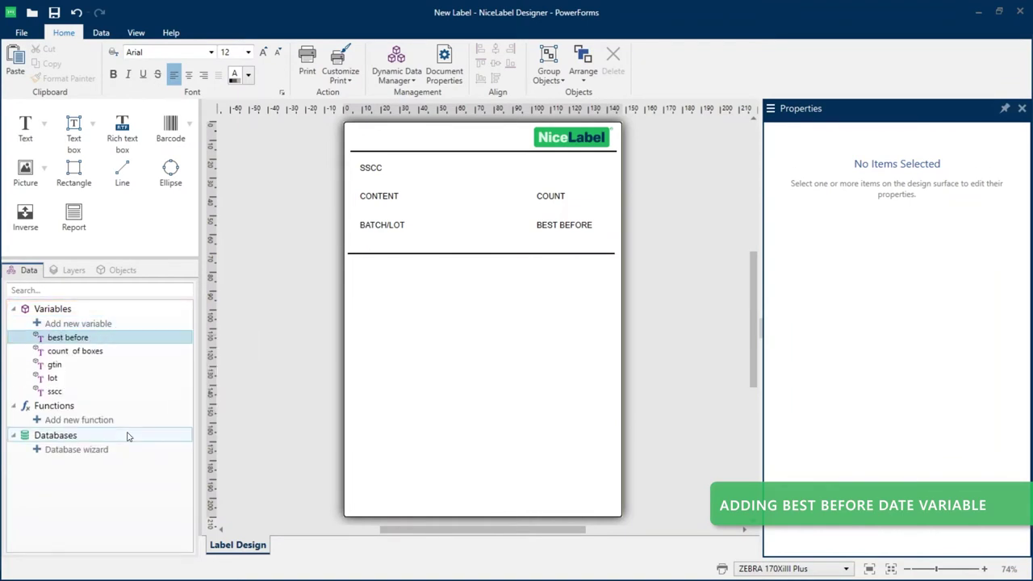
Set the best before variable's data type to Date and its input format to dd.MM.yyyy.
double_click(134, 338)
click(340, 126)
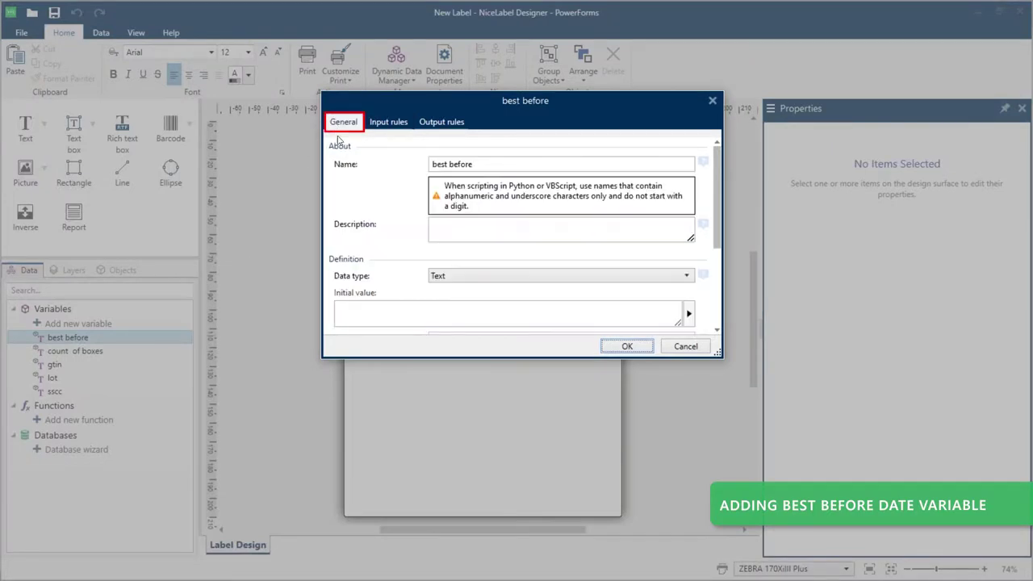
click(453, 278)
click(443, 306)
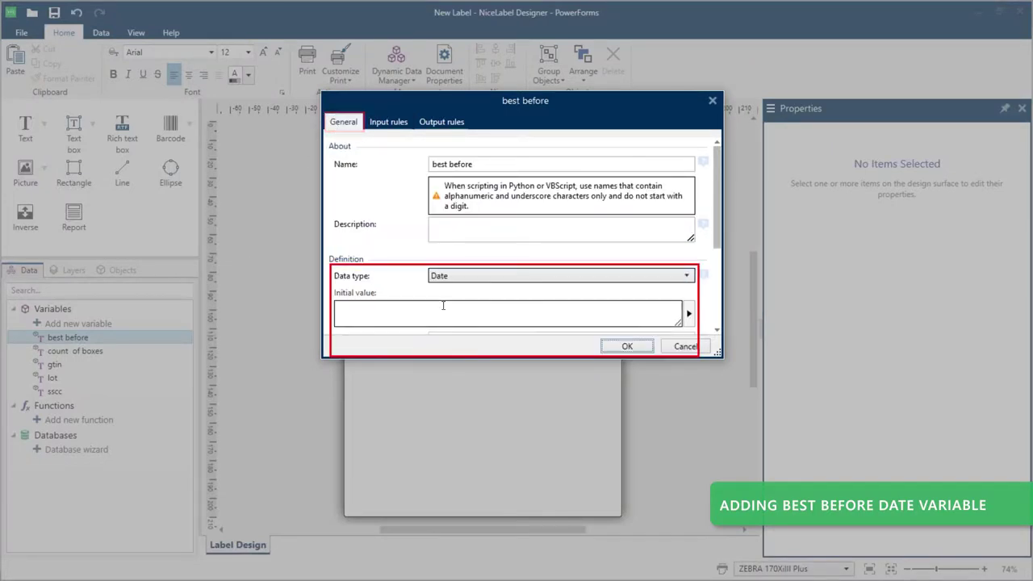
click(400, 125)
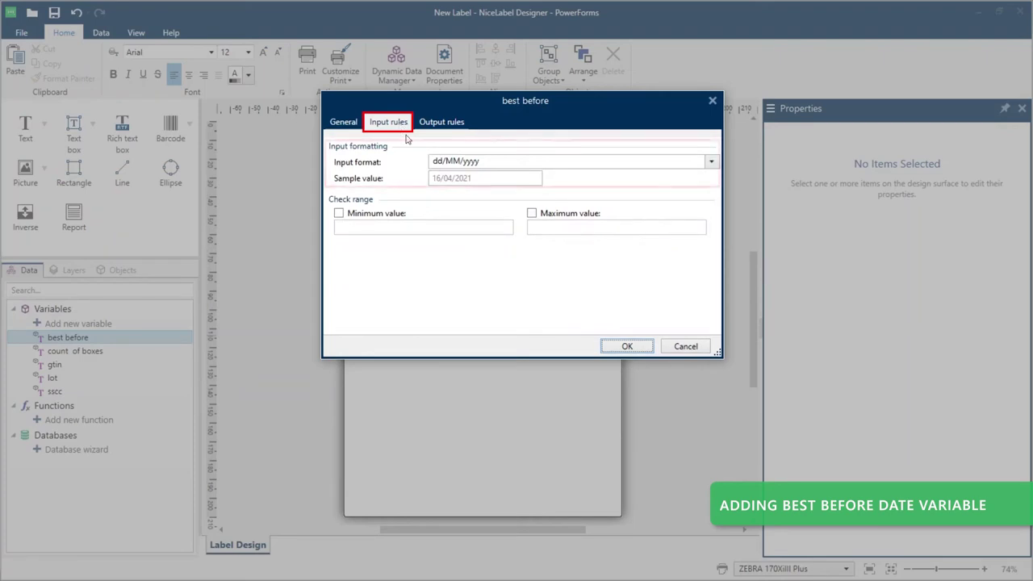
click(715, 164)
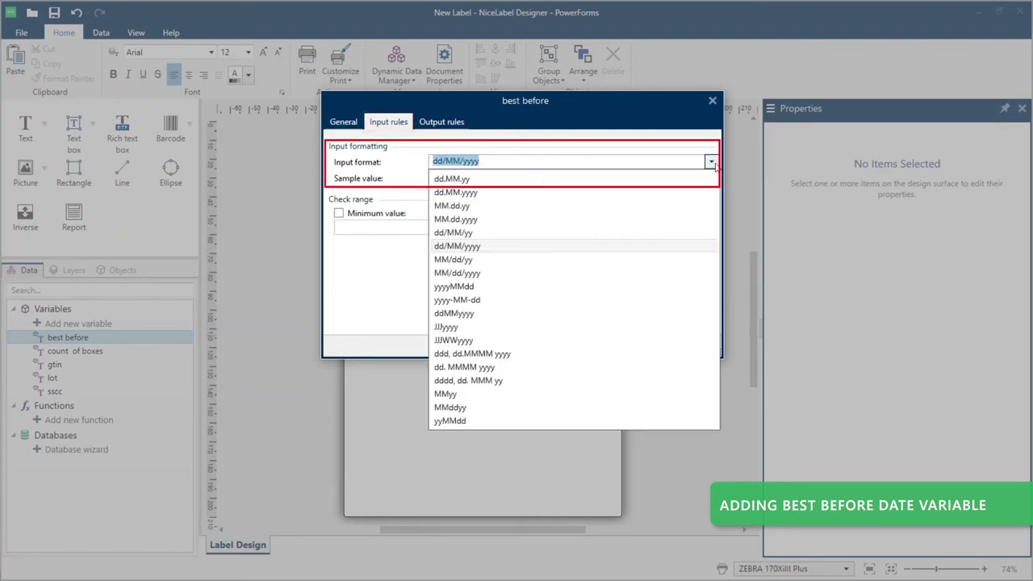
click(466, 194)
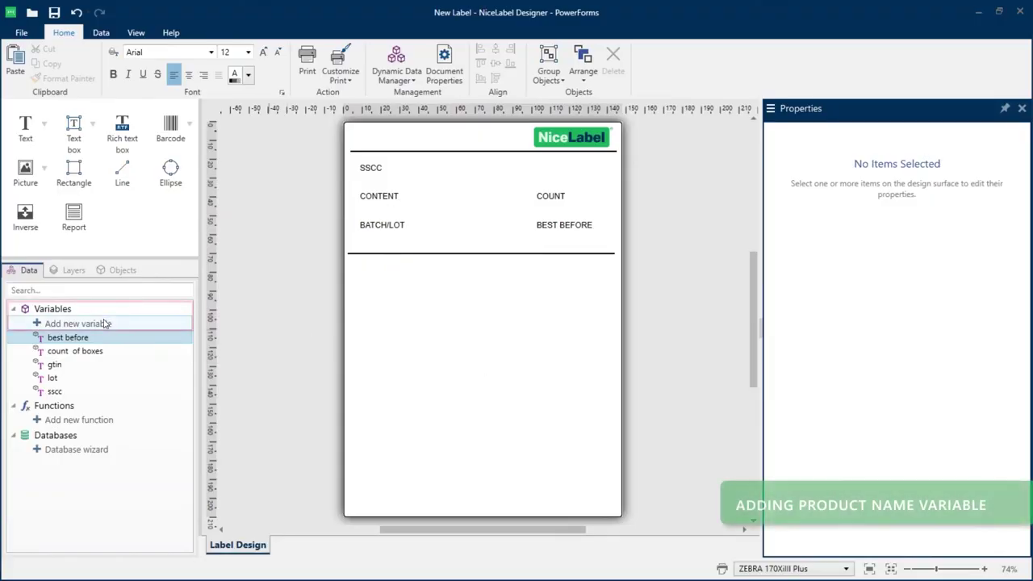
Create a new variable named product name and limit its length to 20 characters.
click(104, 323)
text(product name)
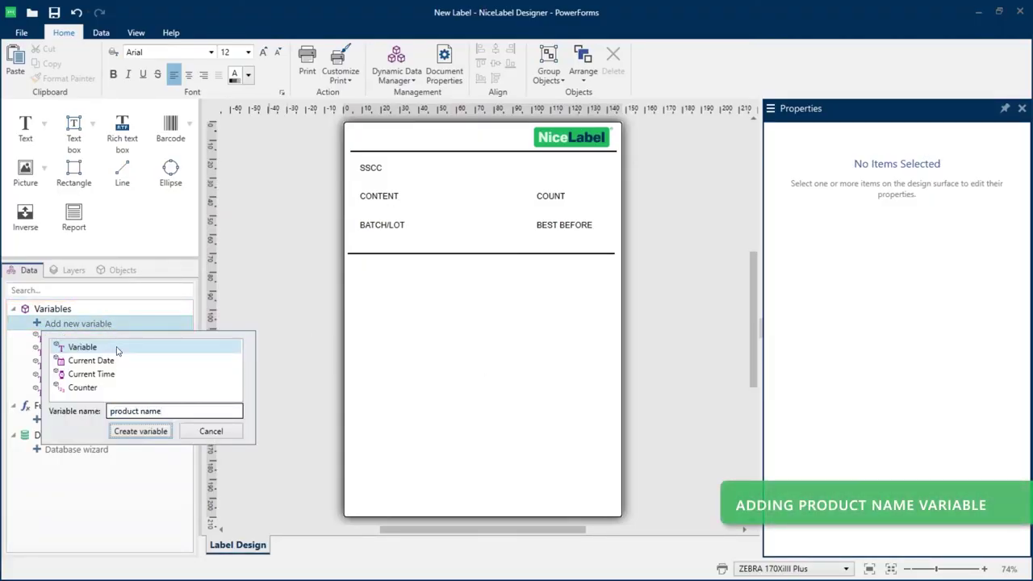
click(129, 434)
double_click(132, 395)
click(369, 177)
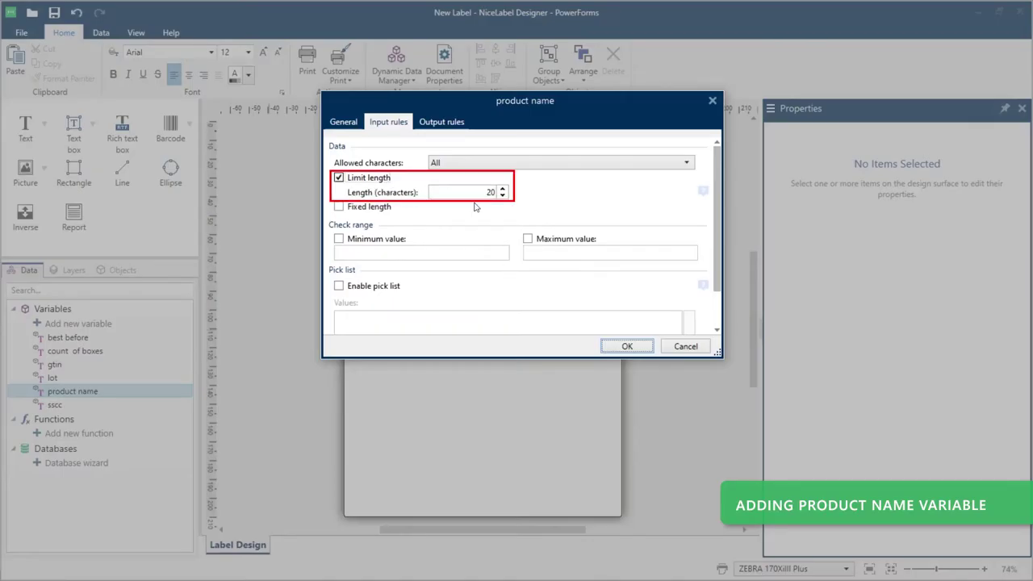
click(625, 348)
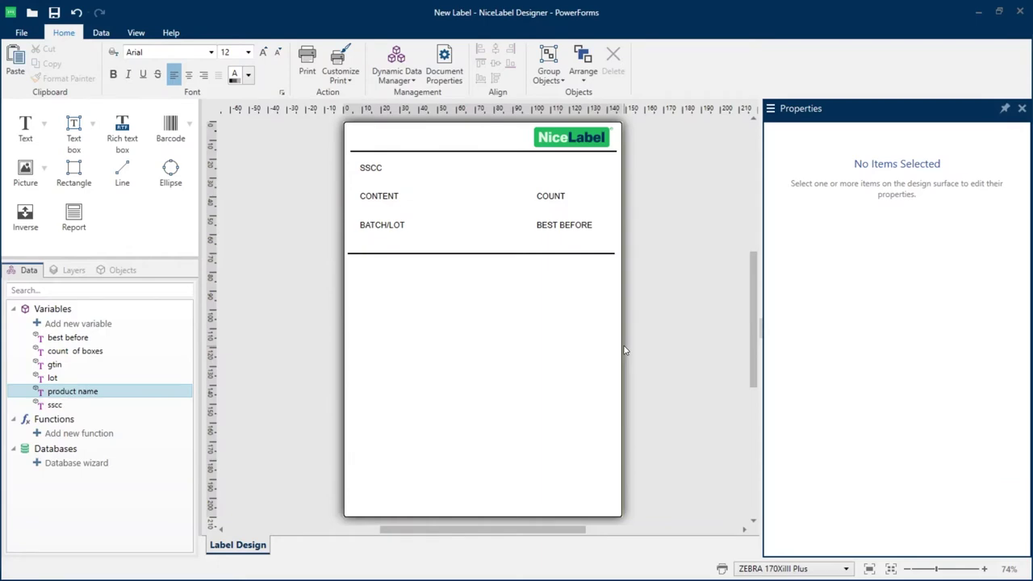
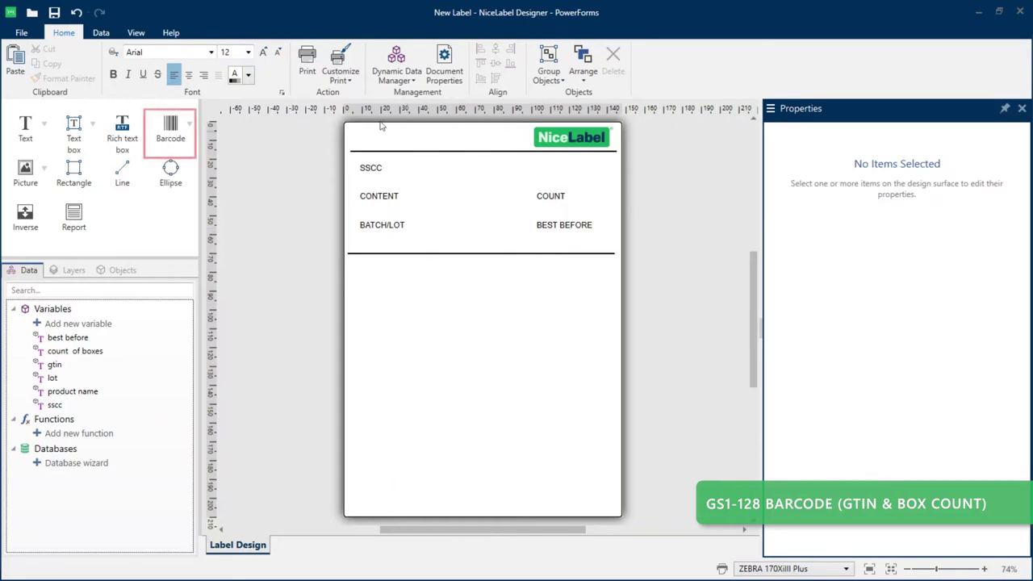
Place a barcode just below the lower line on the label and set its type to GS1-128.
click(177, 123)
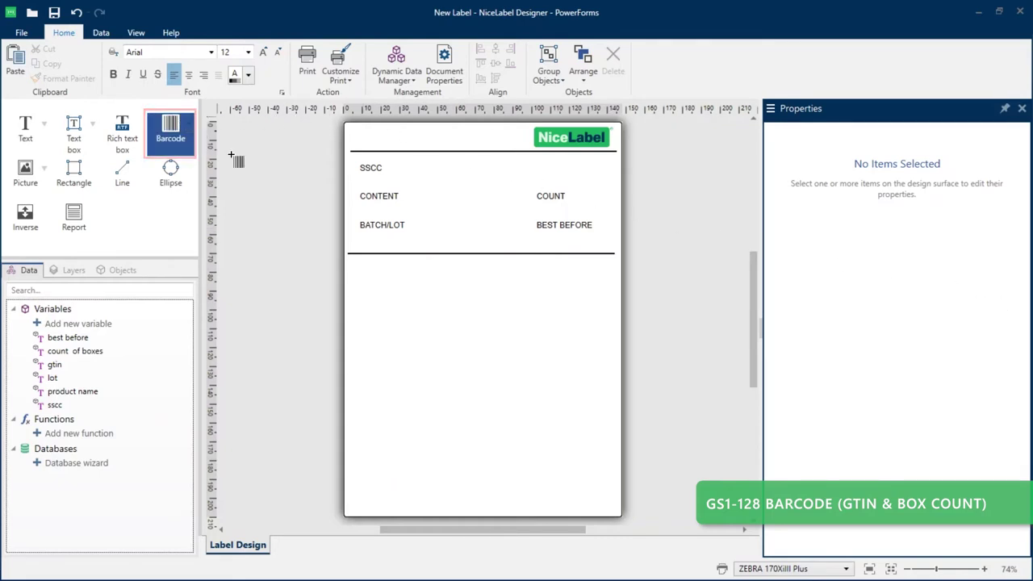
click(399, 269)
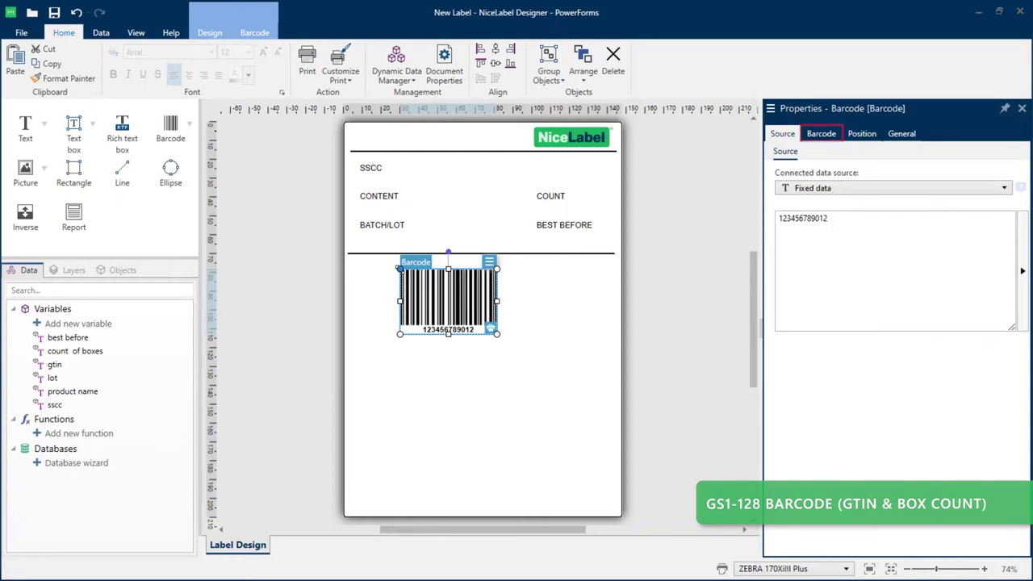
click(821, 133)
click(820, 193)
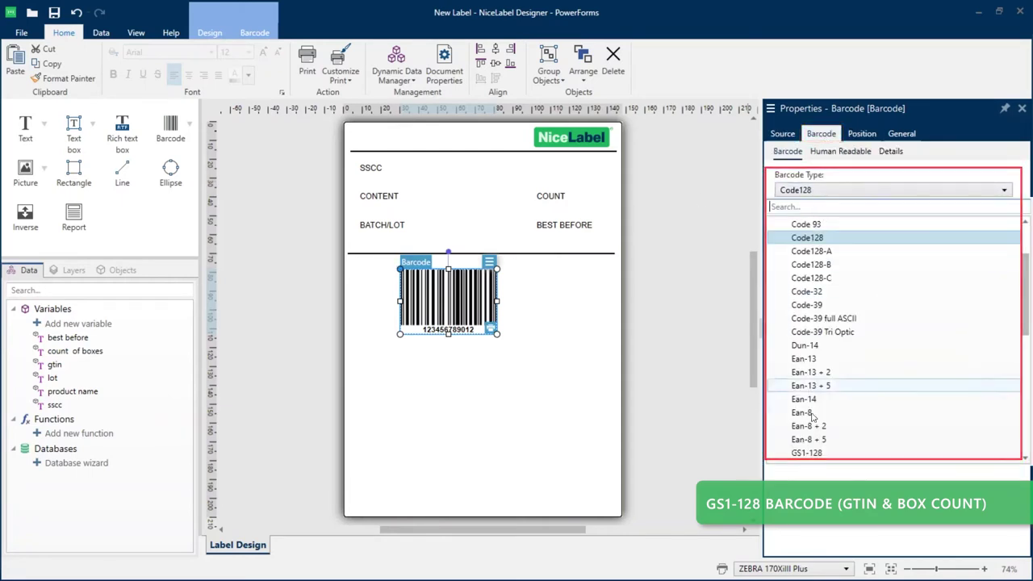
click(808, 388)
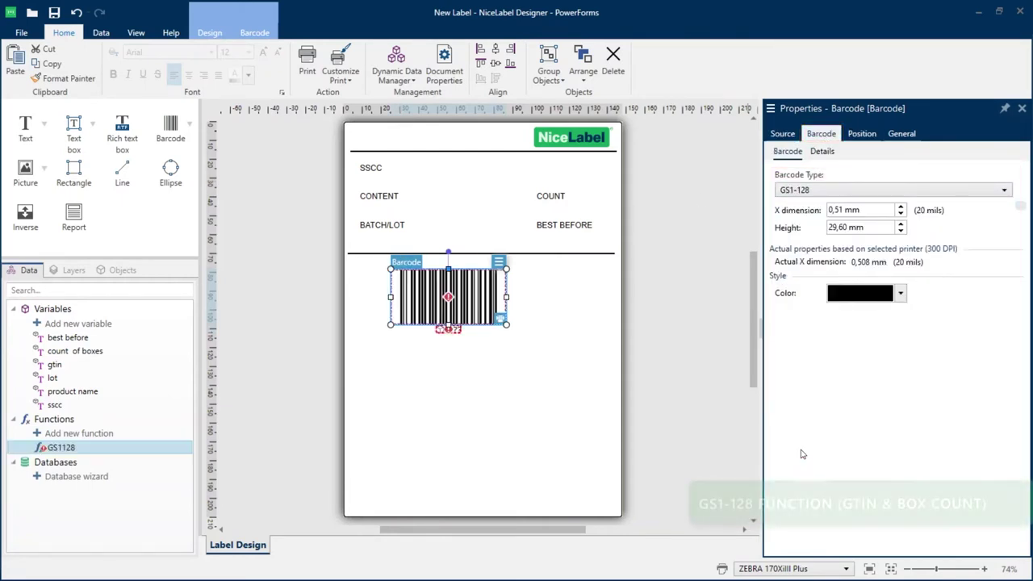
Edit the GS1128 function's definition and add the application identifier 02, GTIN of contained trade items.
mouse_move(442, 305)
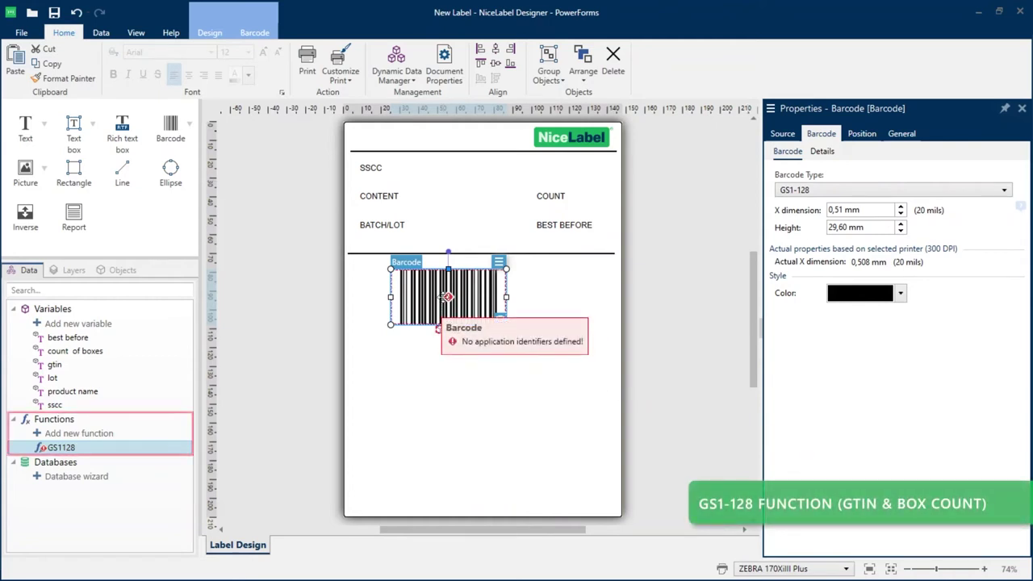
mouse_move(42, 456)
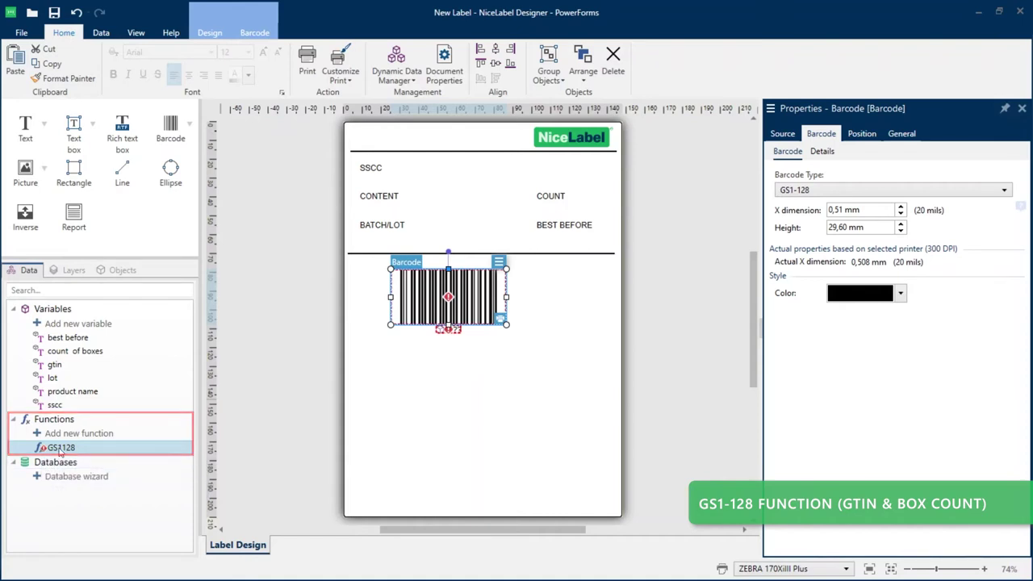
right_click(61, 450)
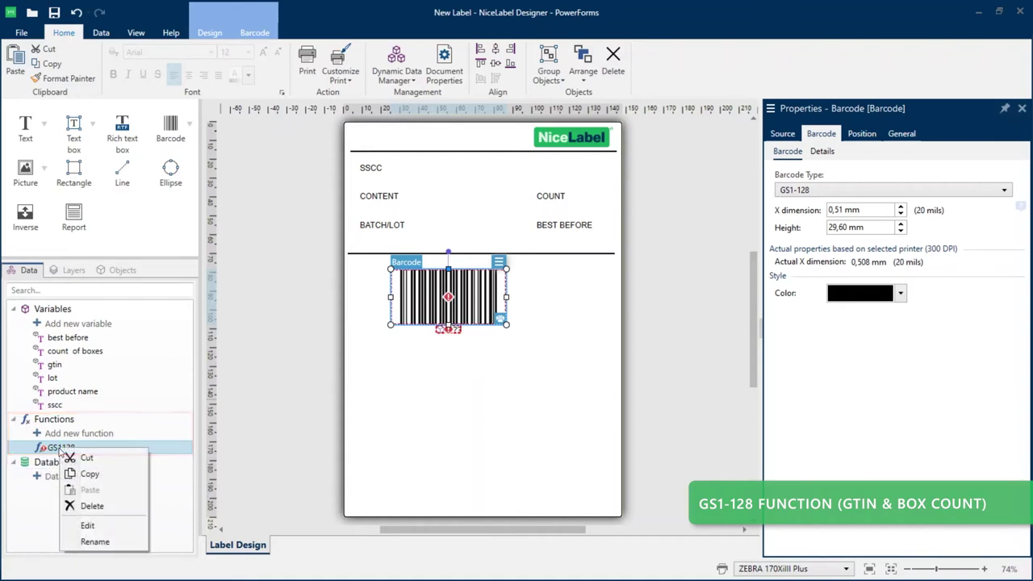
click(87, 525)
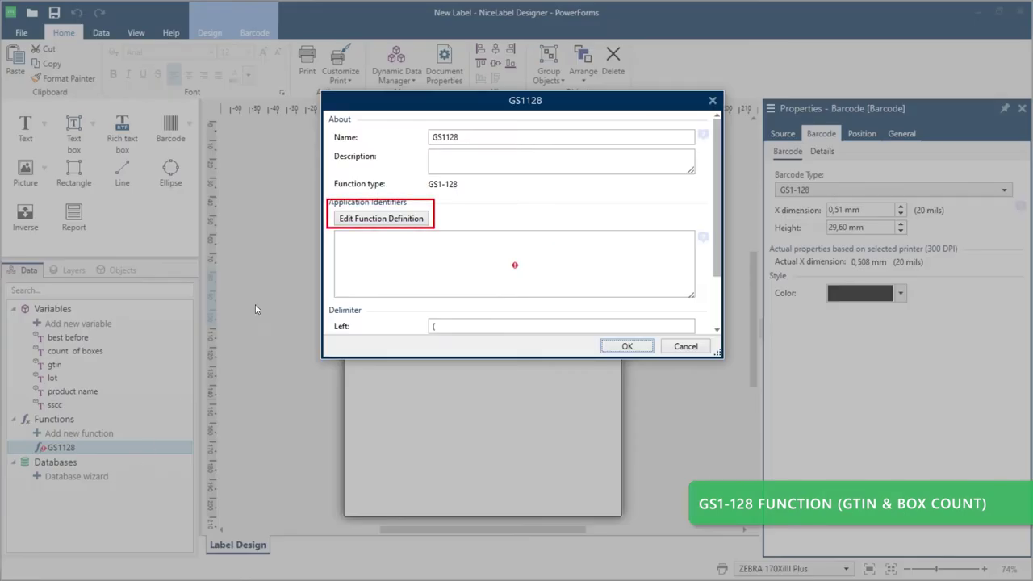
click(353, 220)
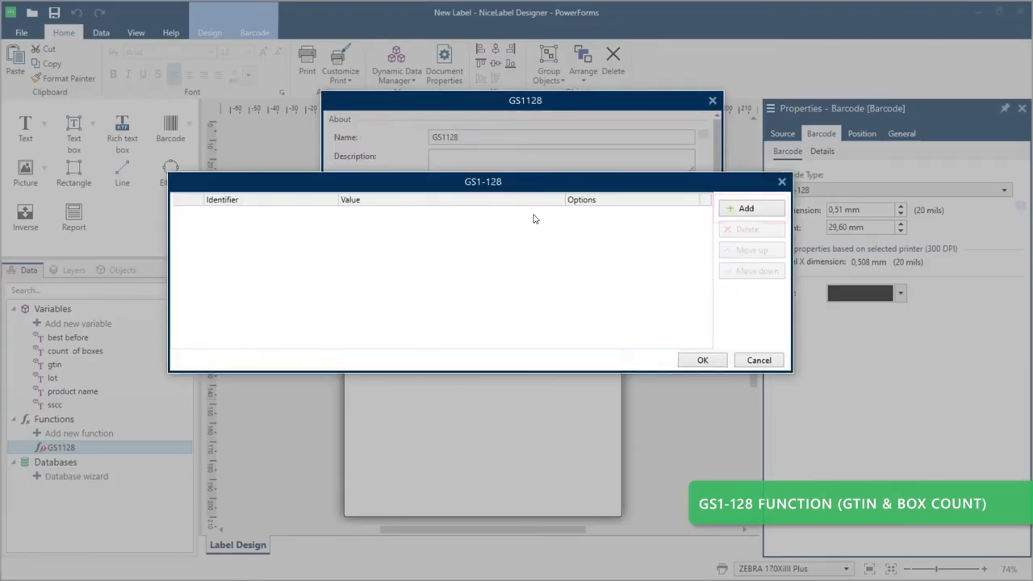
click(734, 209)
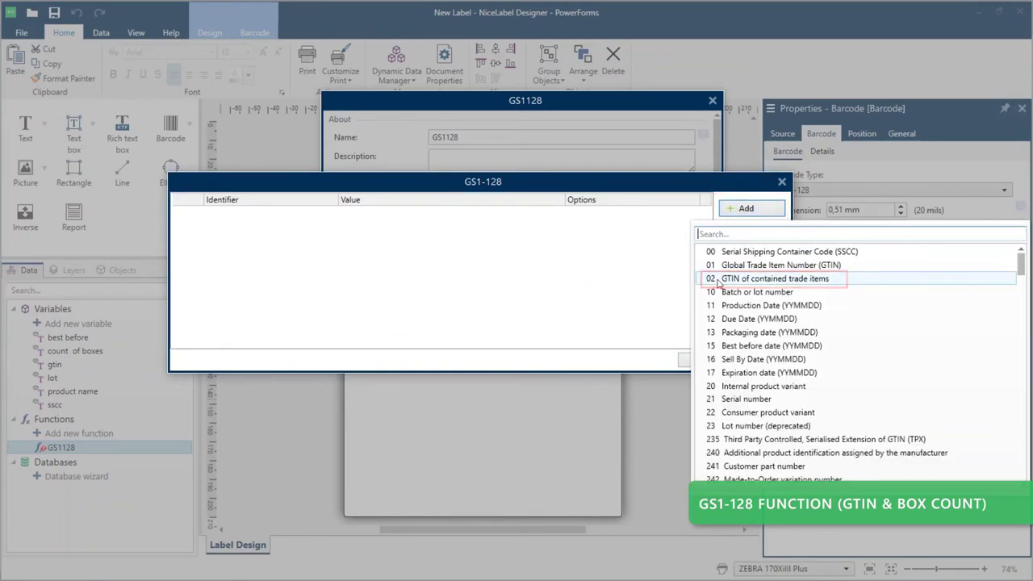
click(721, 279)
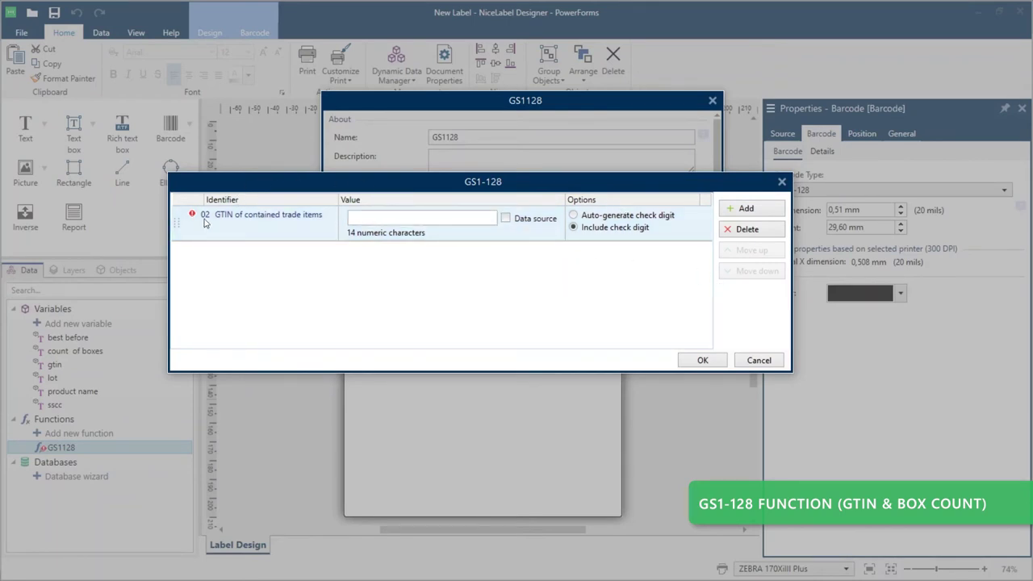
Link identifier 02 to the gtin variable as its data source and have the check digit auto-generated.
click(505, 218)
click(396, 310)
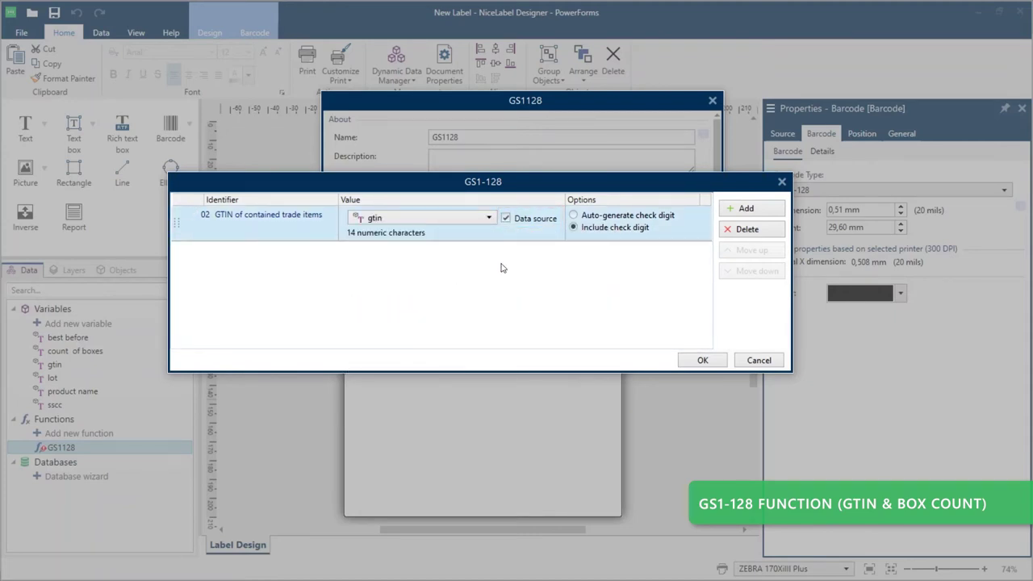
click(573, 215)
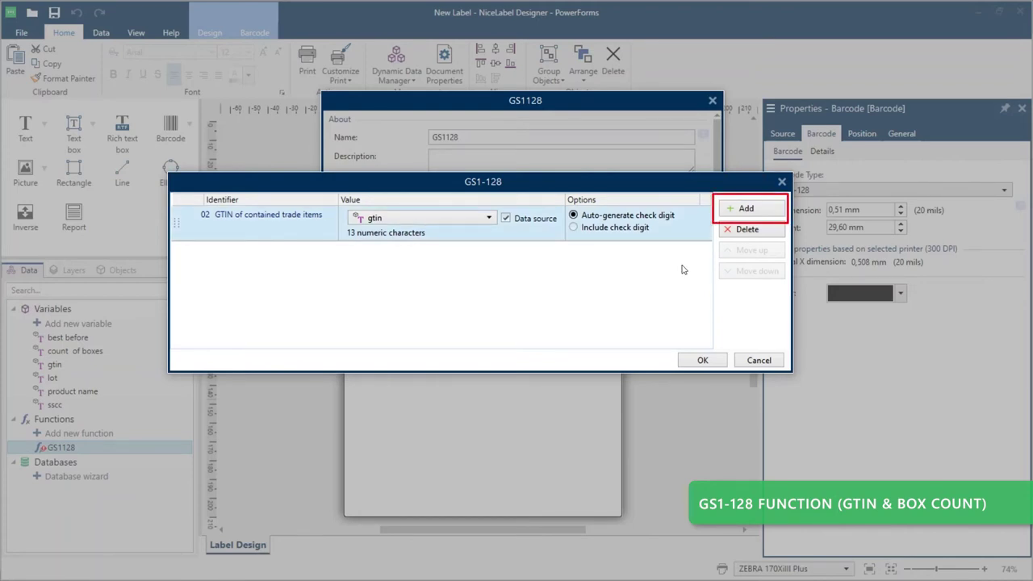
Add identifier 37, Count of trade items, linked to the count of boxes variable, and accept the GS1128 function definition.
click(738, 210)
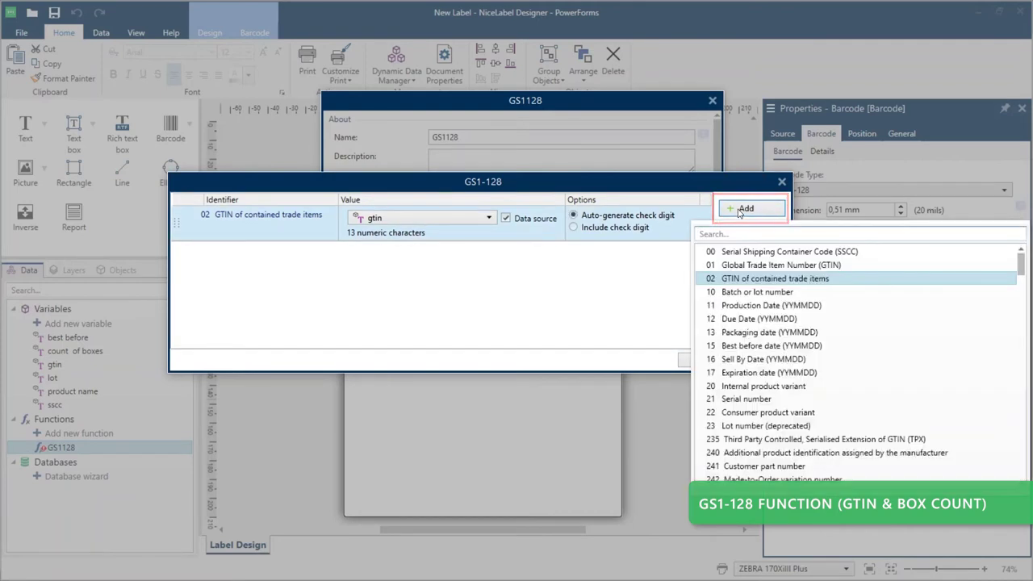
scroll(737, 338, down, 5)
scroll(737, 339, down, 12)
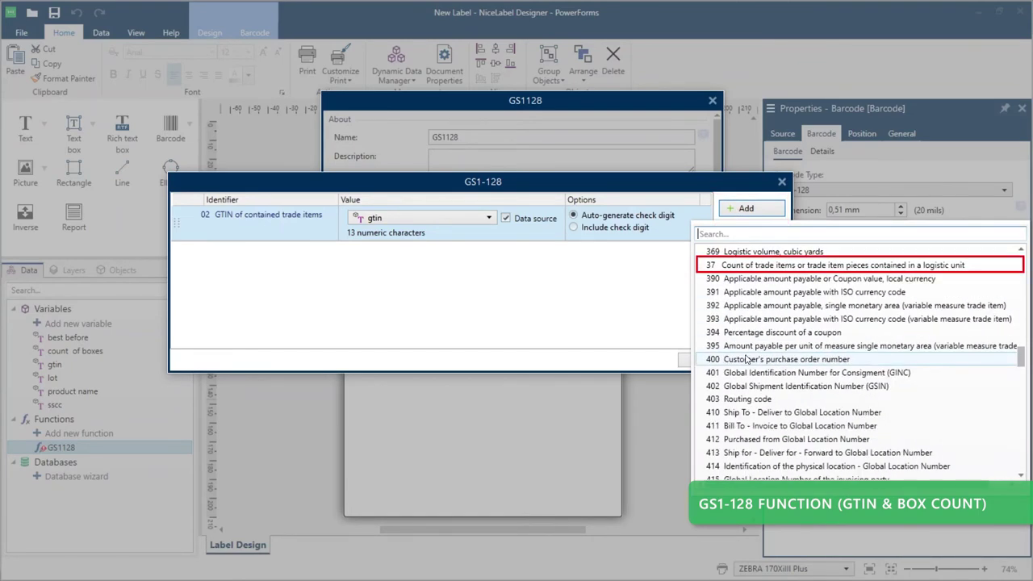
click(737, 265)
click(505, 254)
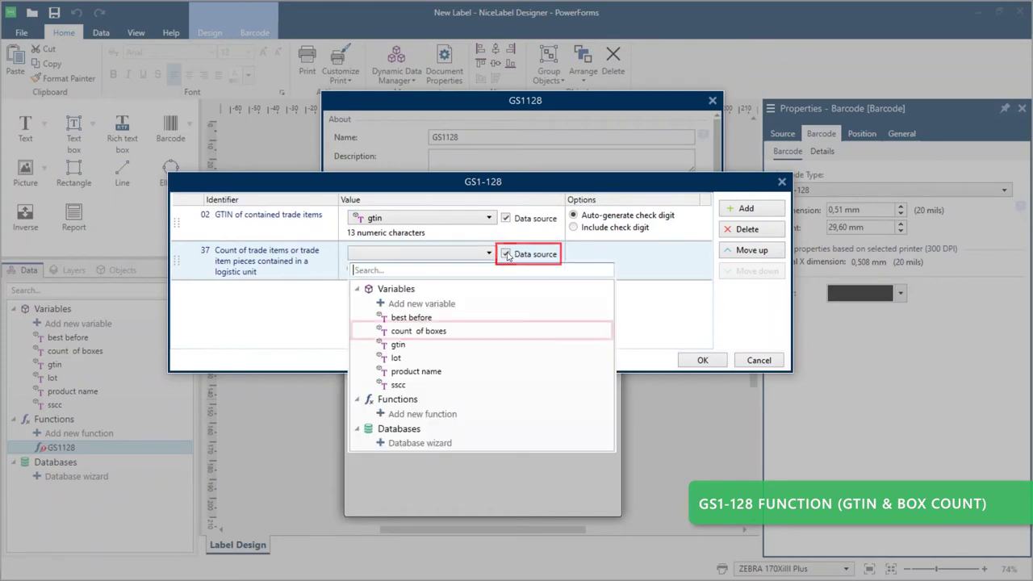
click(422, 332)
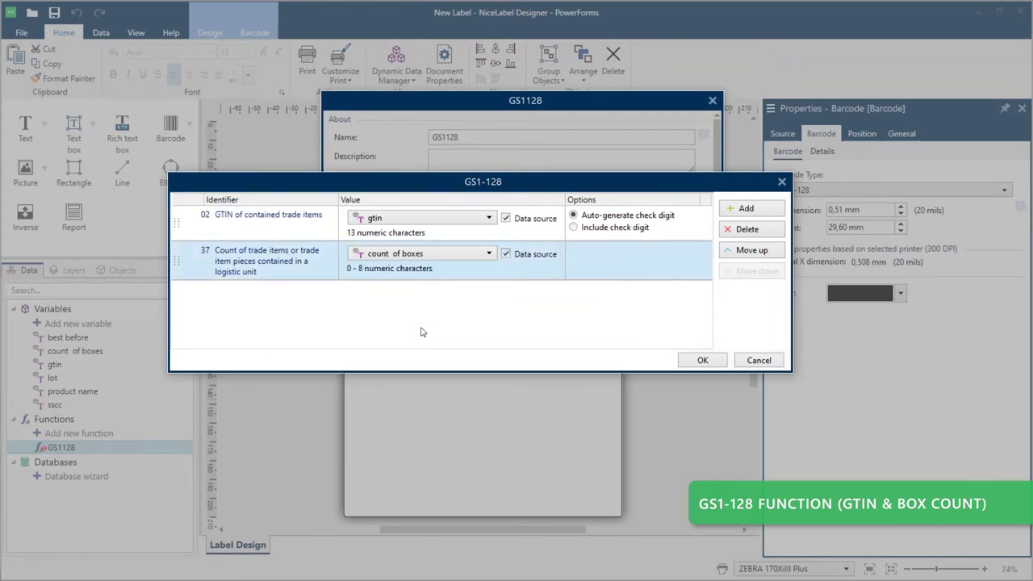
click(687, 363)
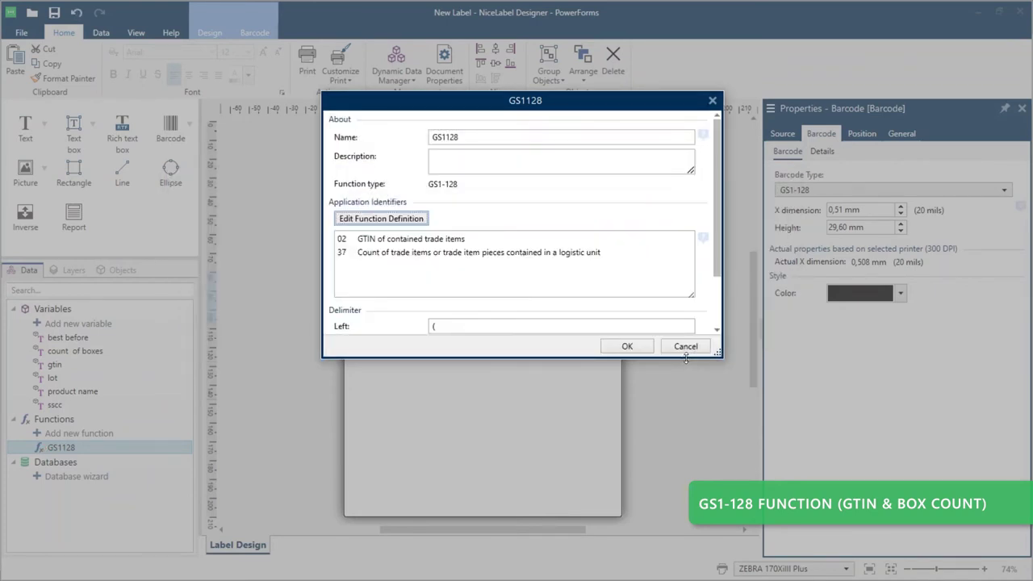
click(628, 346)
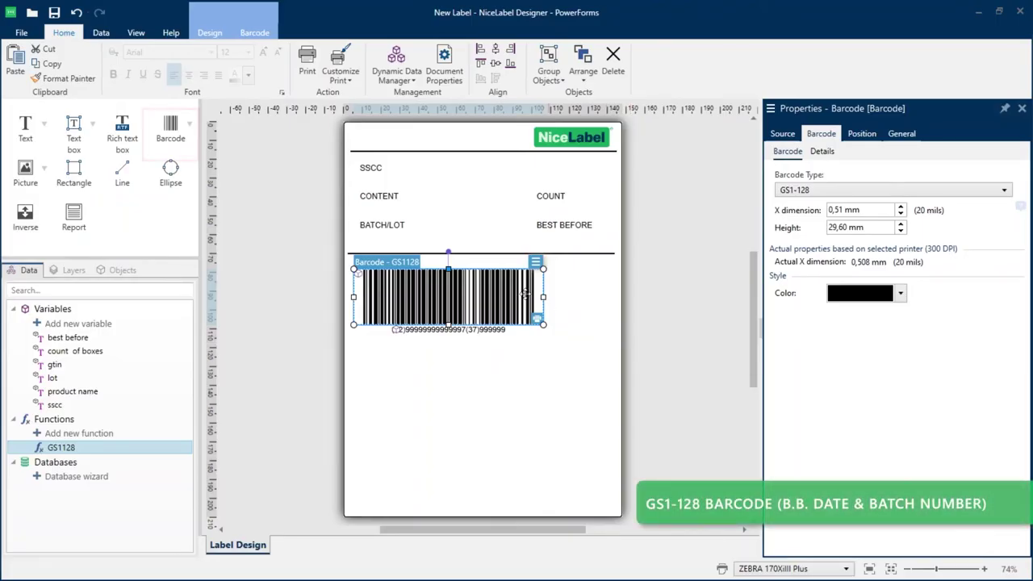
Place a second barcode just below the first one on the label and set its type to GS1-128.
click(172, 127)
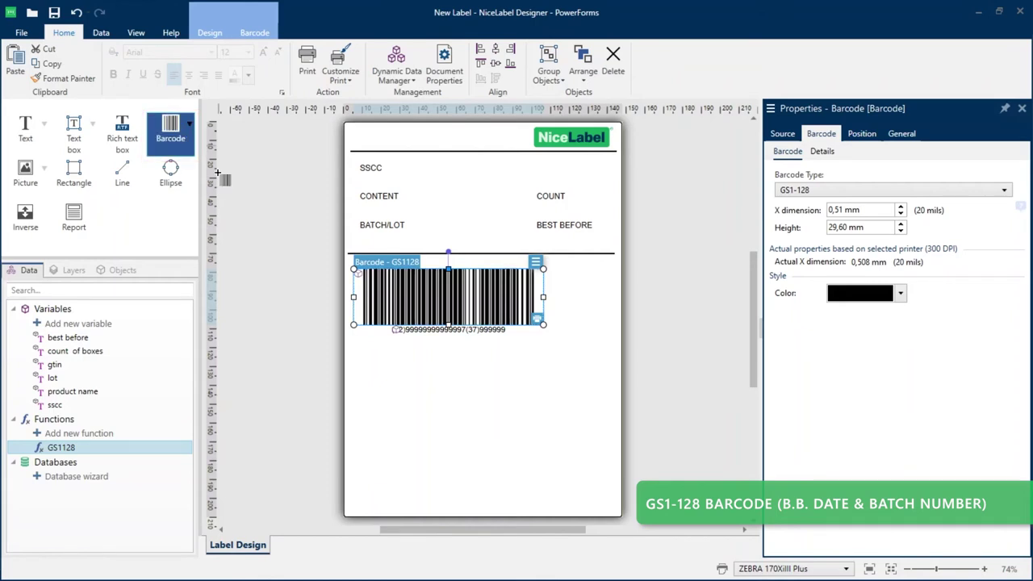
click(424, 347)
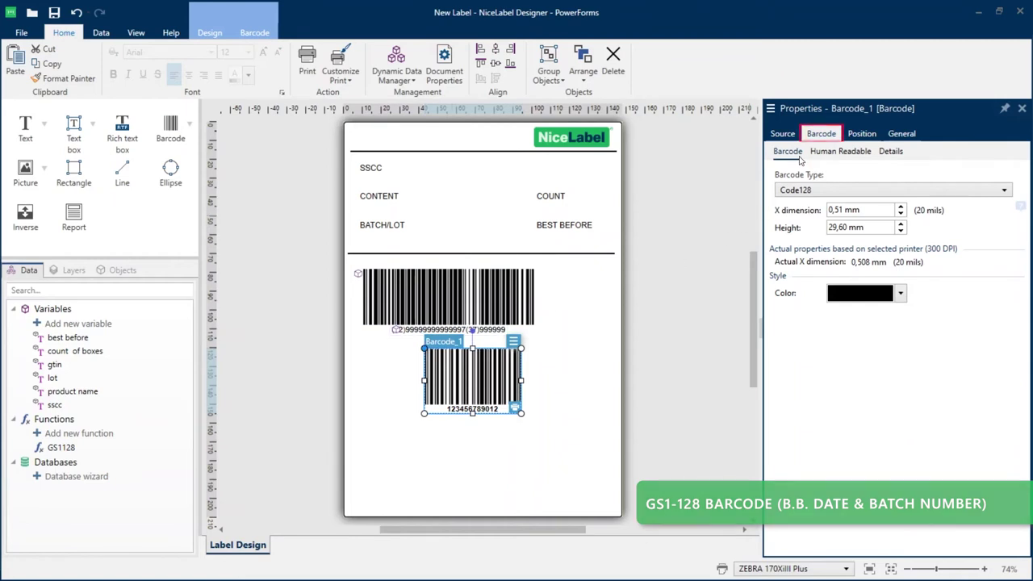
click(798, 191)
click(806, 452)
Edit the second barcode's function definition and add identifier 15, Best before date (YYMMDD), linked to the best before variable.
click(782, 135)
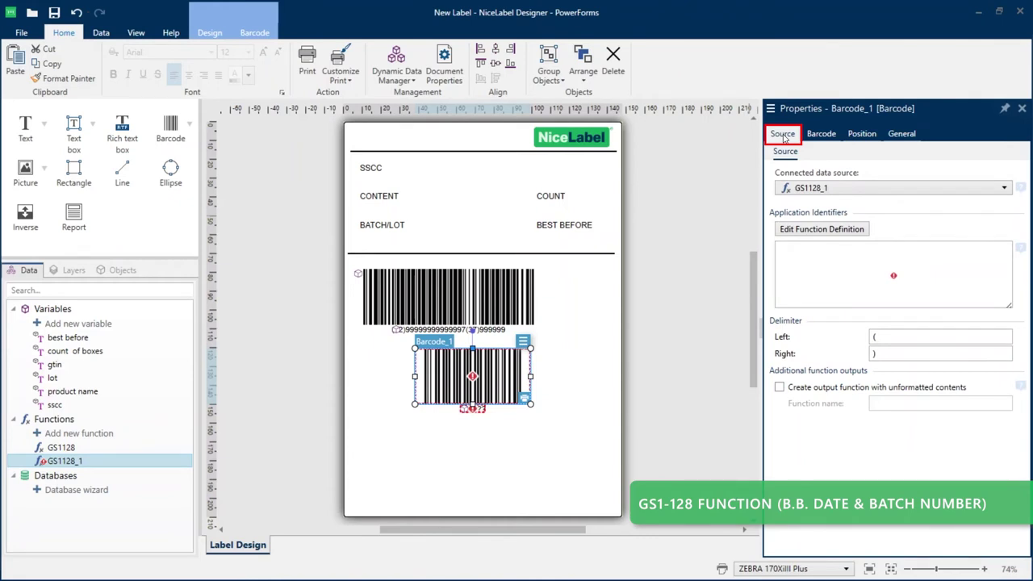
click(790, 229)
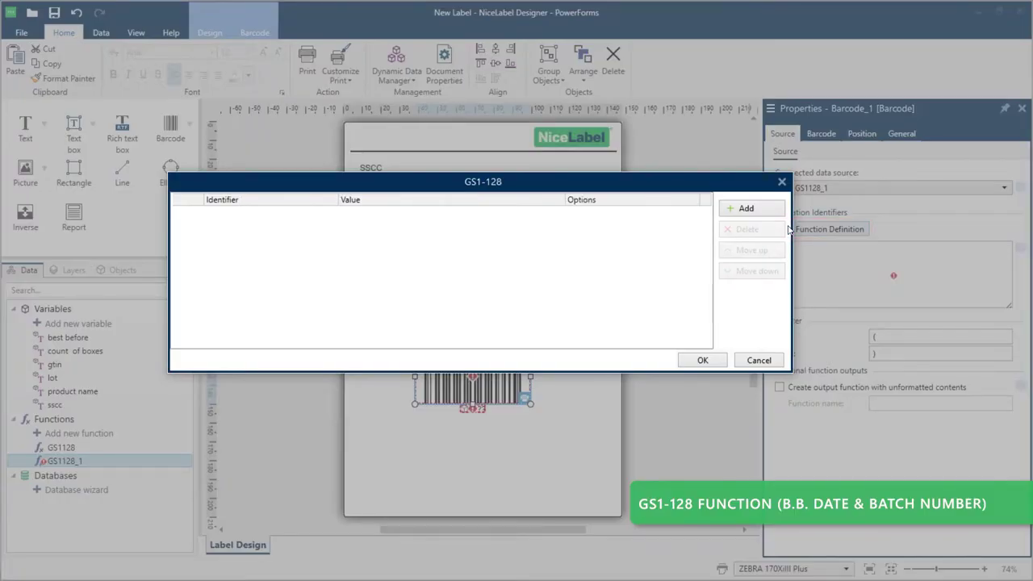
click(735, 210)
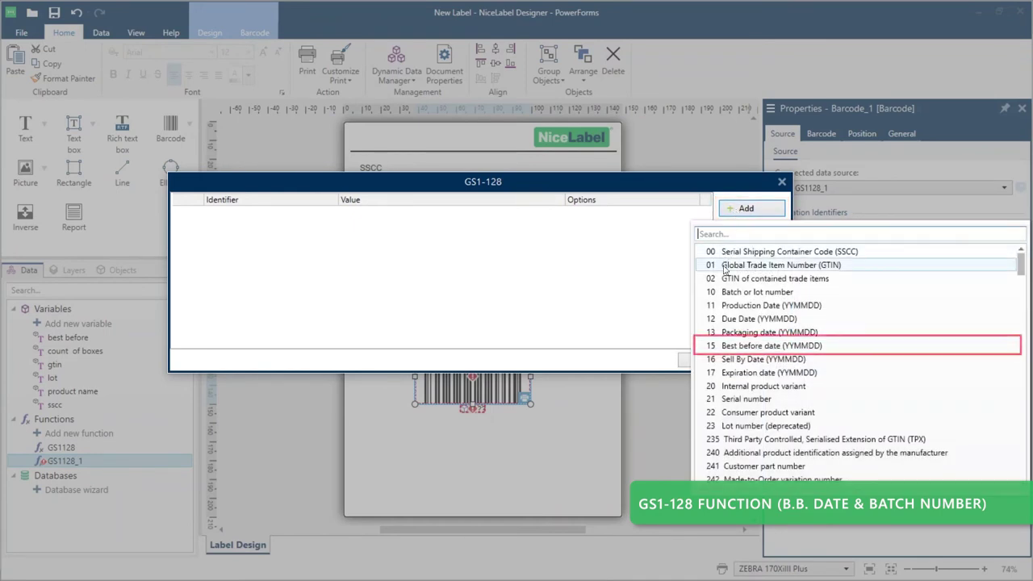
click(721, 345)
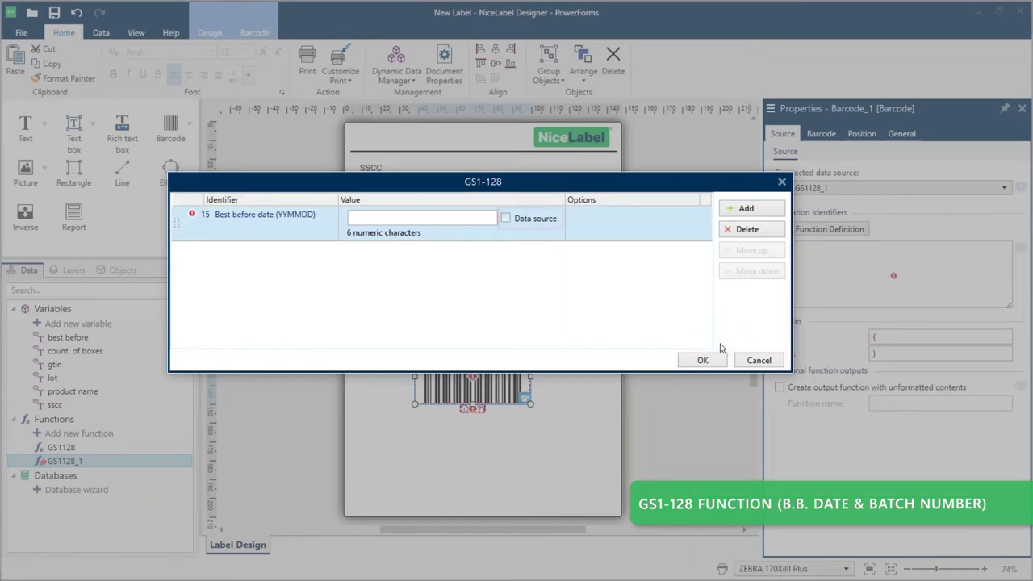
click(506, 219)
click(415, 284)
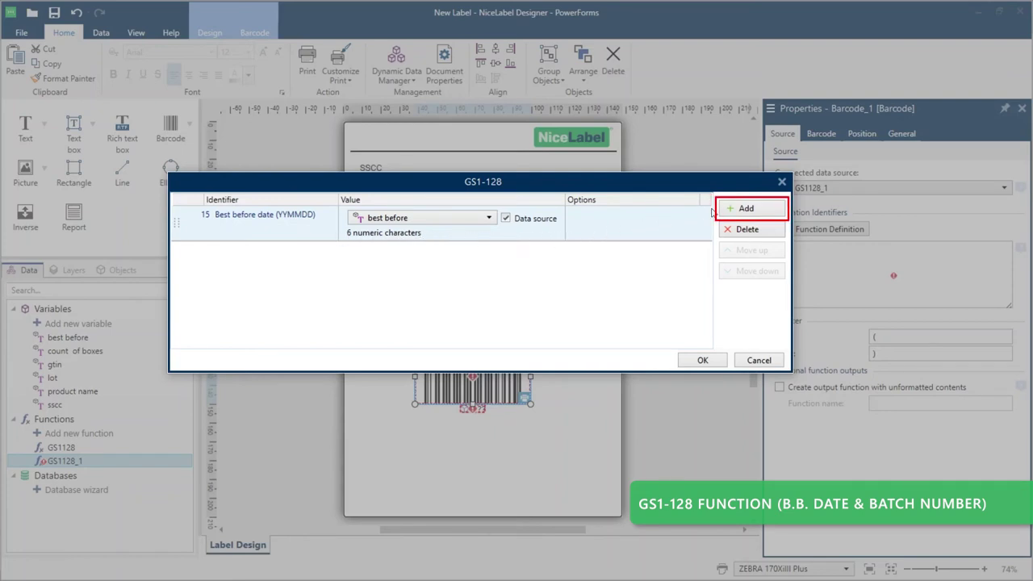
Add identifier 10, Batch or lot number, linked to the lot variable, and accept the function definition.
click(746, 210)
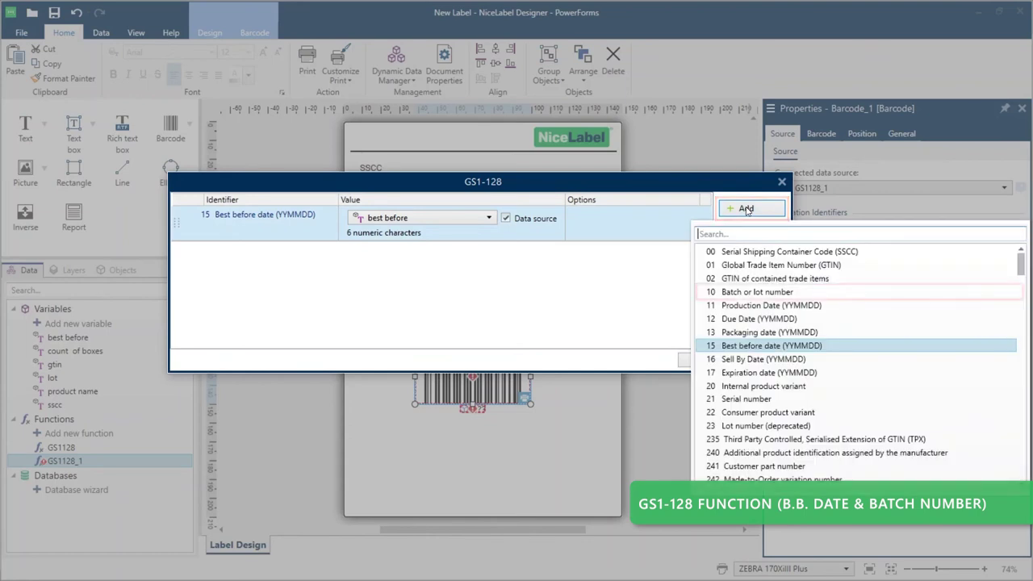
click(727, 295)
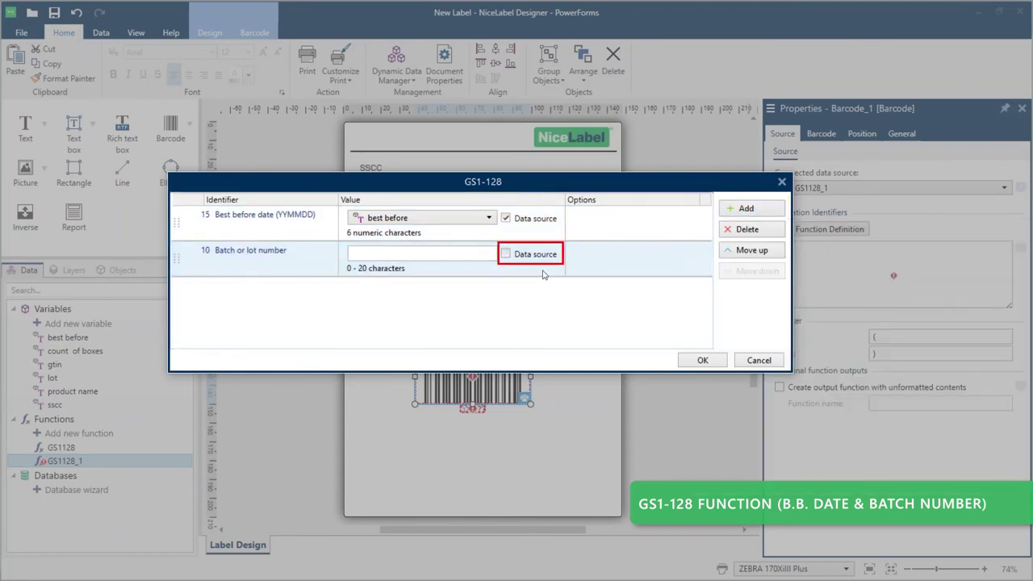
click(506, 254)
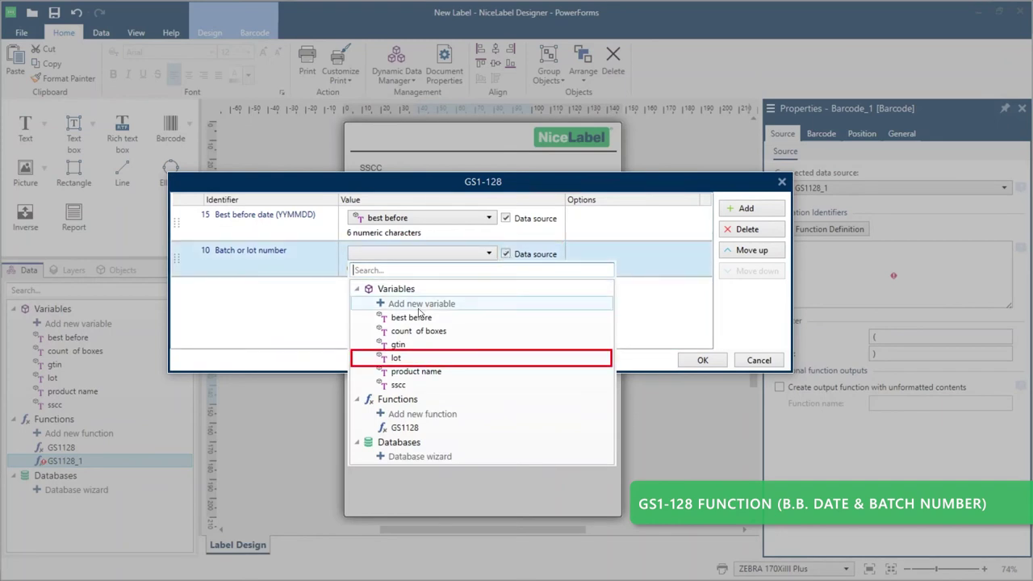
click(398, 358)
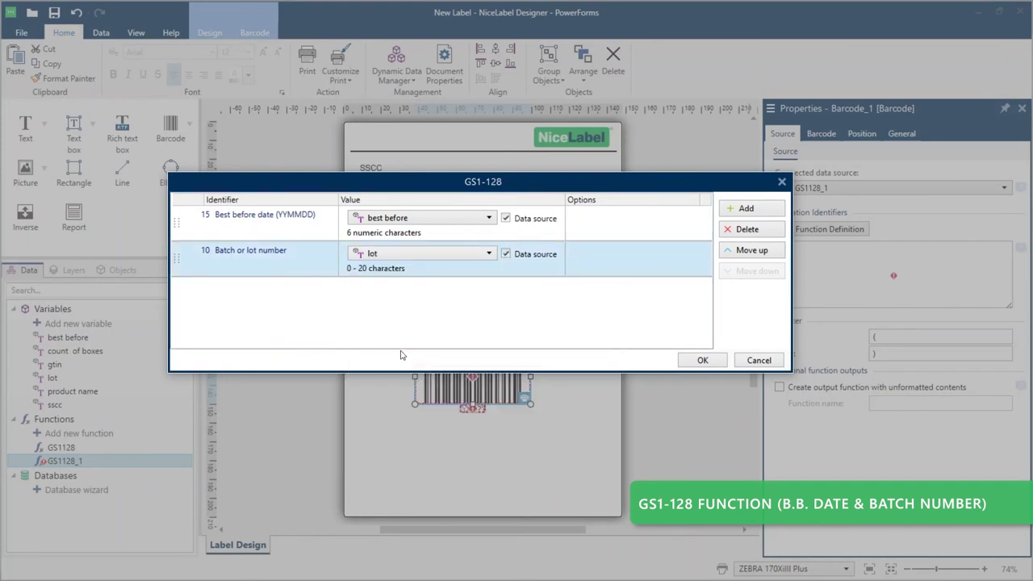
click(719, 364)
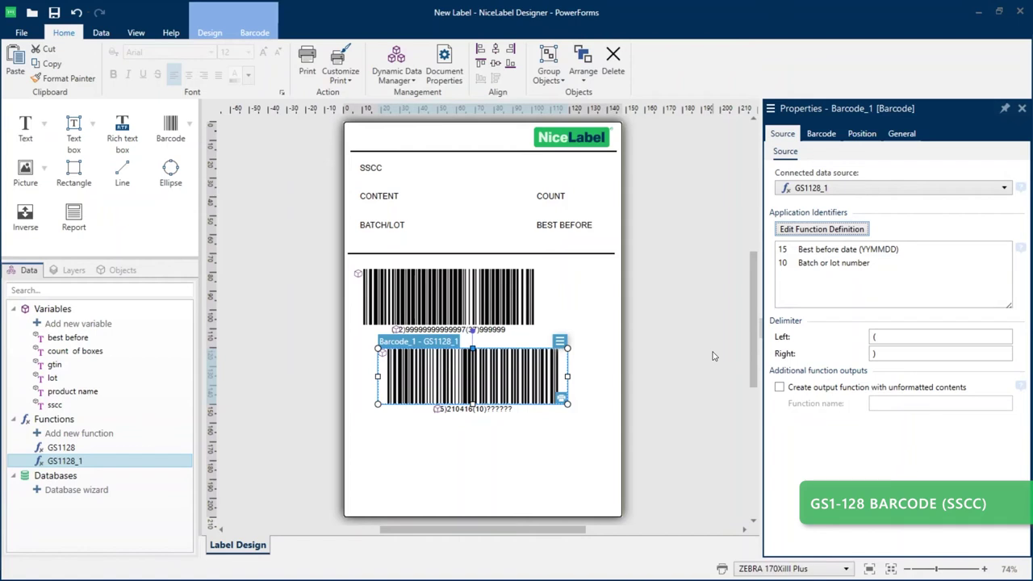
Place a third barcode below the second one on the label and set its type to GS1-128.
click(173, 128)
click(423, 426)
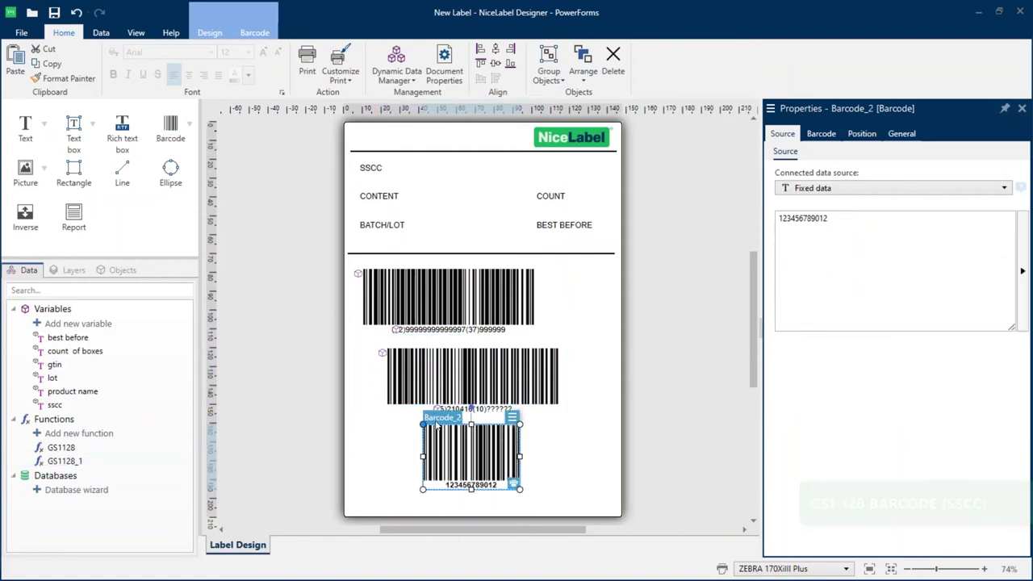
click(821, 134)
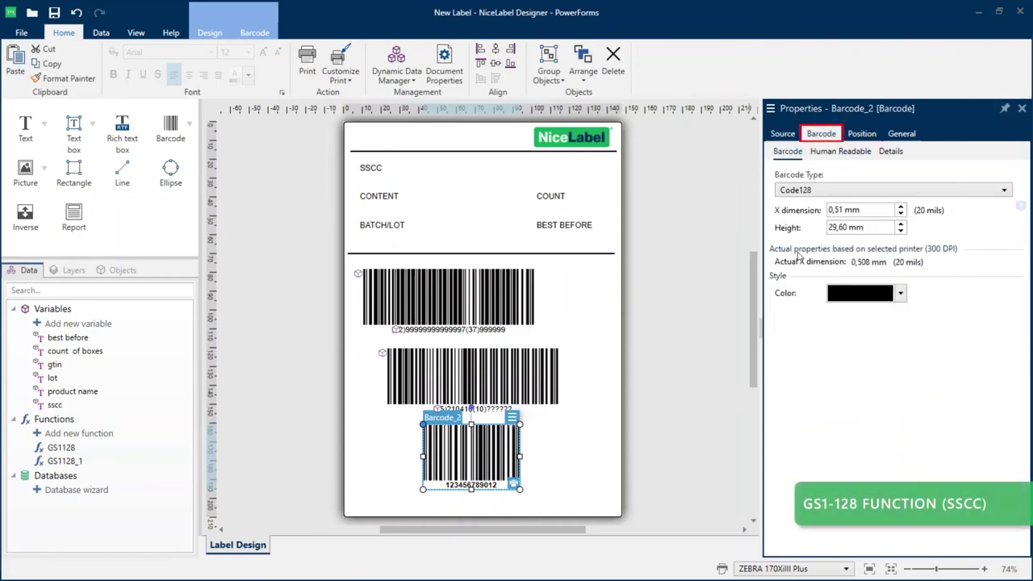
click(807, 189)
click(807, 448)
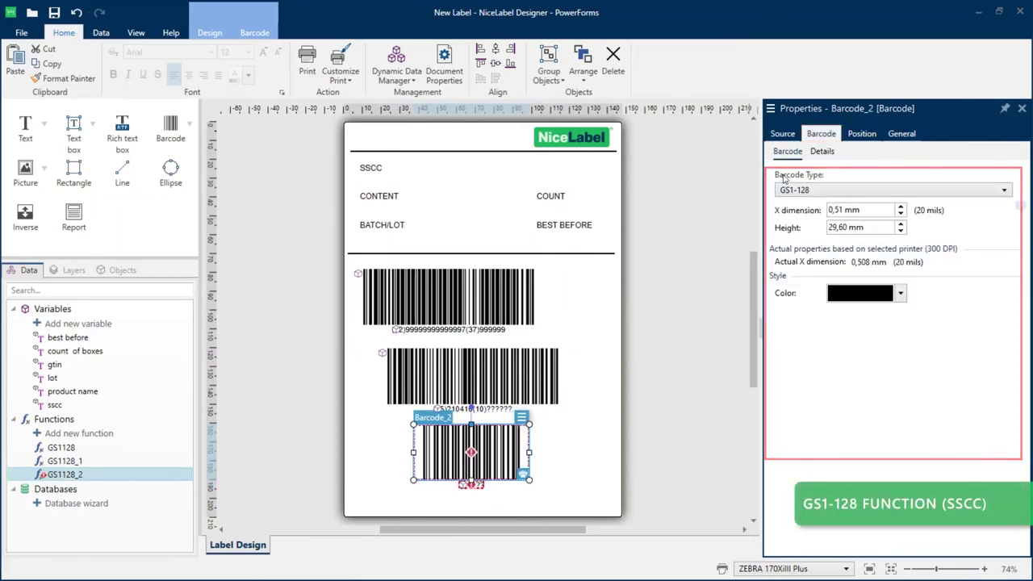
Define the third barcode's function with identifier 00, Serial Shipping Container Code (SSCC), linked to the sscc variable with an auto-generated check digit.
click(782, 134)
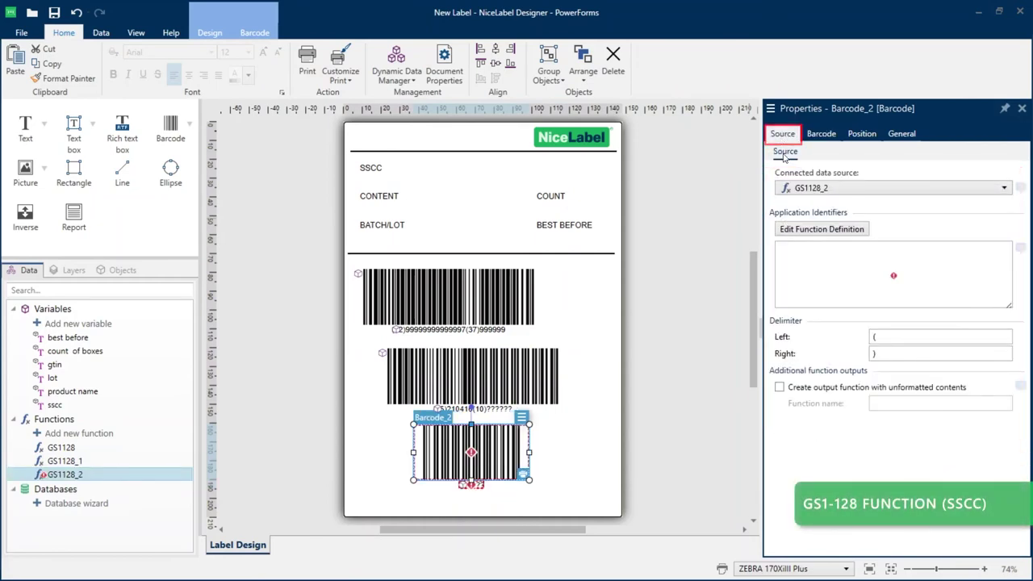
click(804, 230)
click(746, 208)
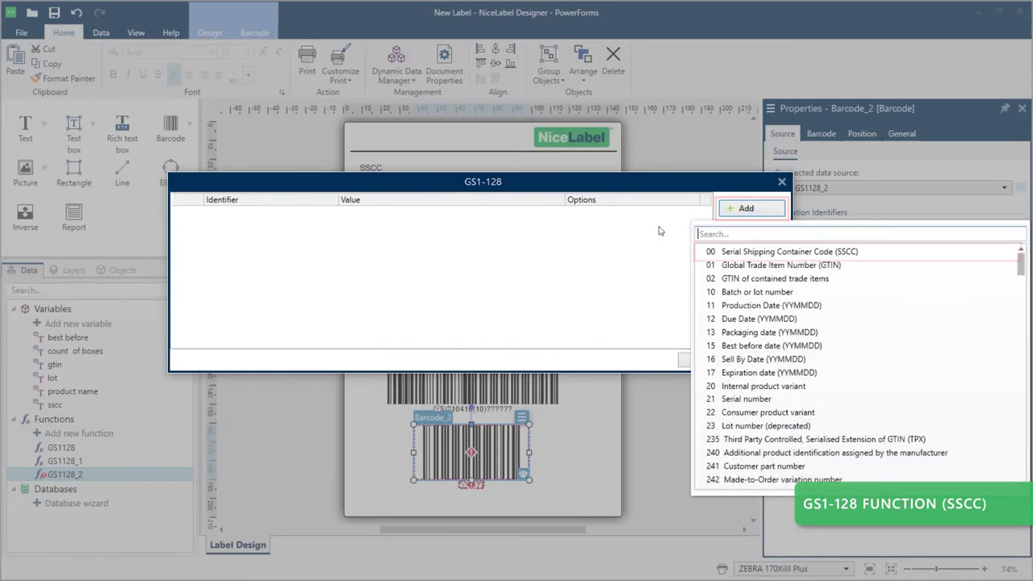
click(739, 253)
click(506, 218)
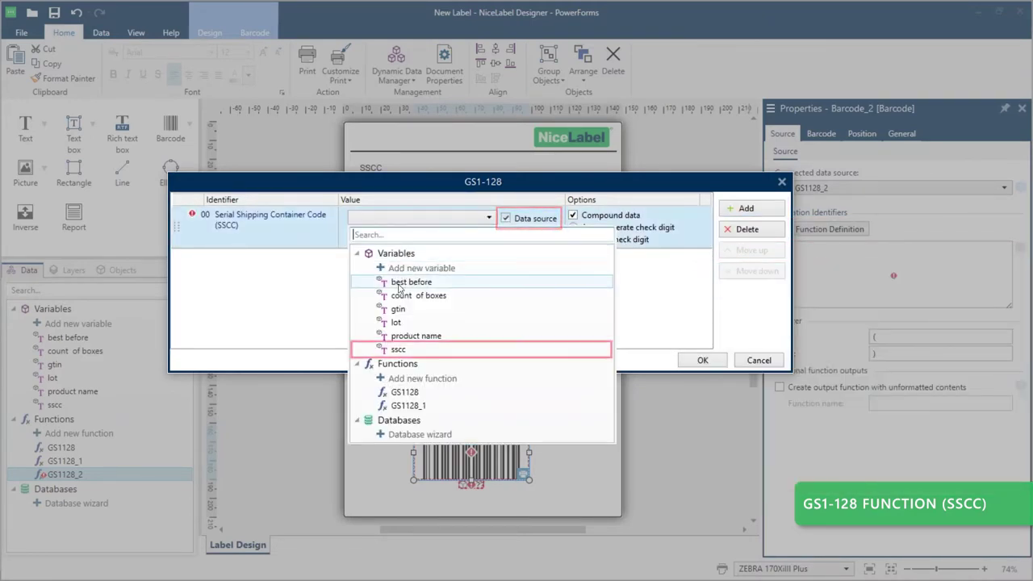
click(398, 348)
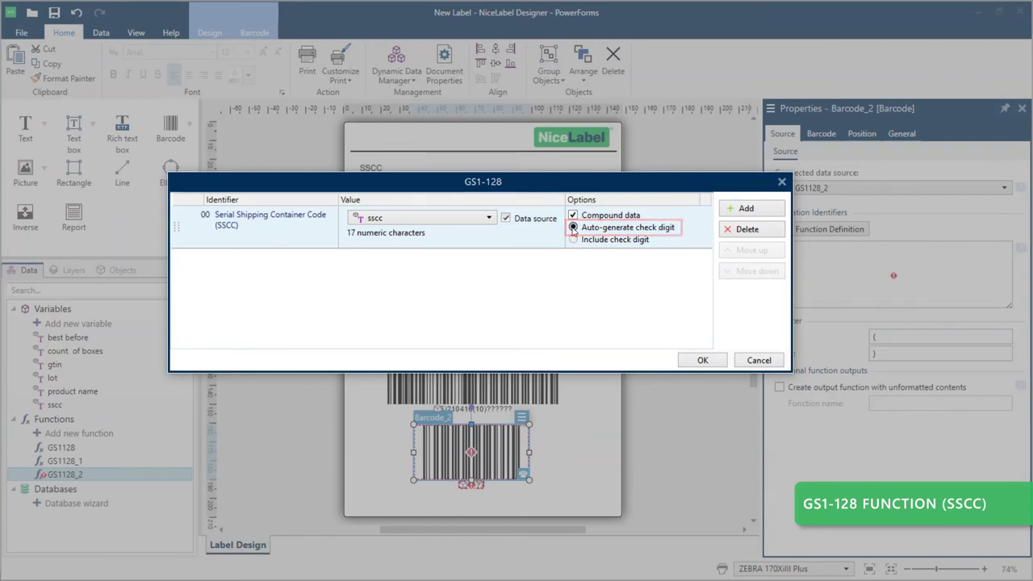
click(696, 360)
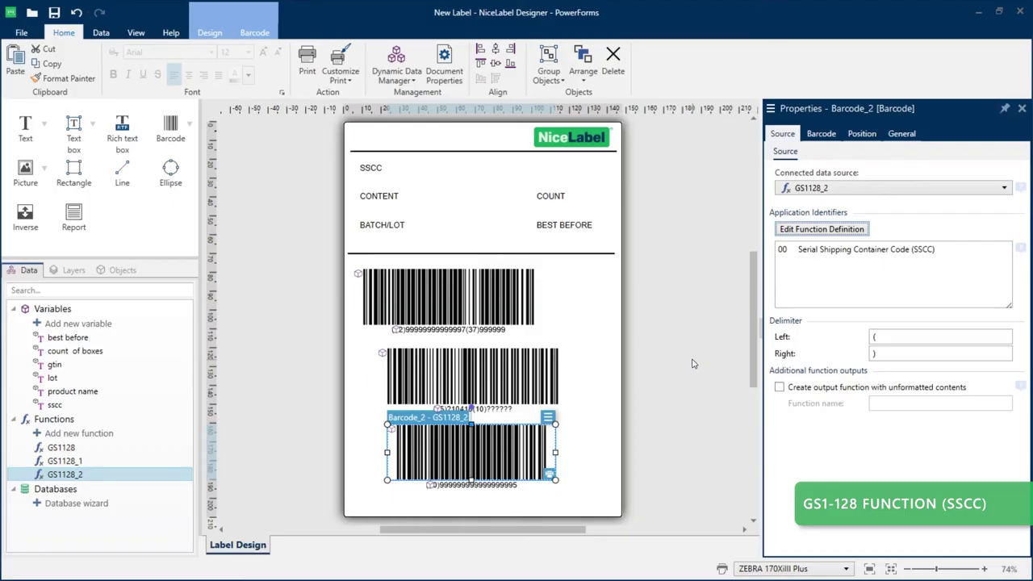
click(594, 443)
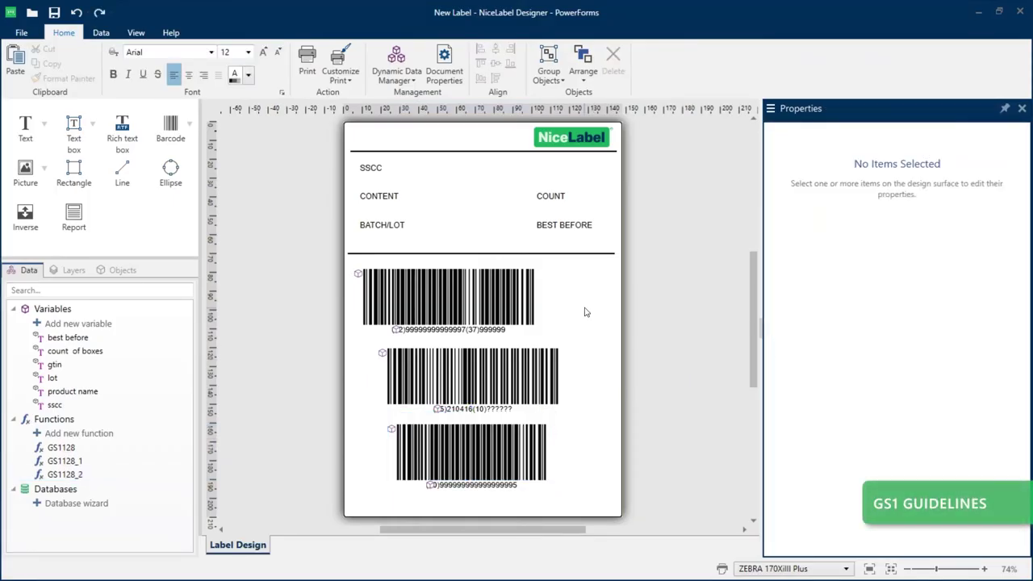
Set the first barcode's X dimension to 0,5 mm and its height to 32 mm.
click(499, 299)
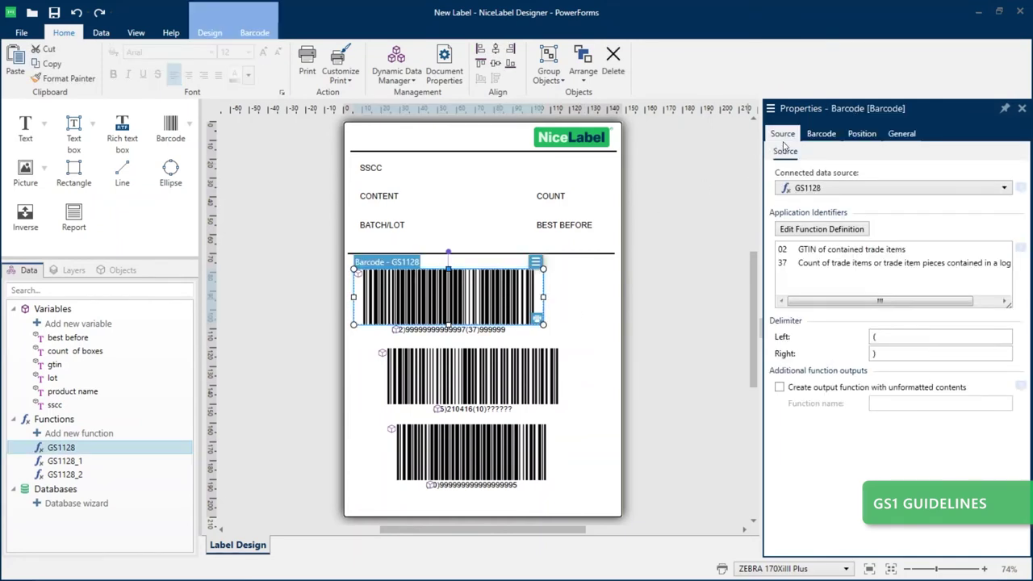
click(821, 135)
drag(828, 210, 845, 210)
text(0,5)
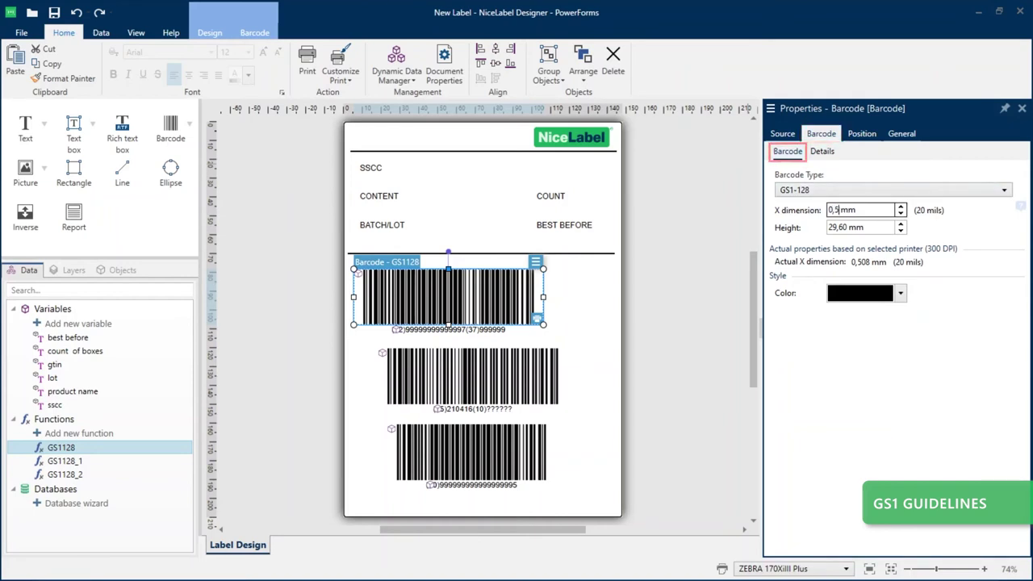
double_click(840, 228)
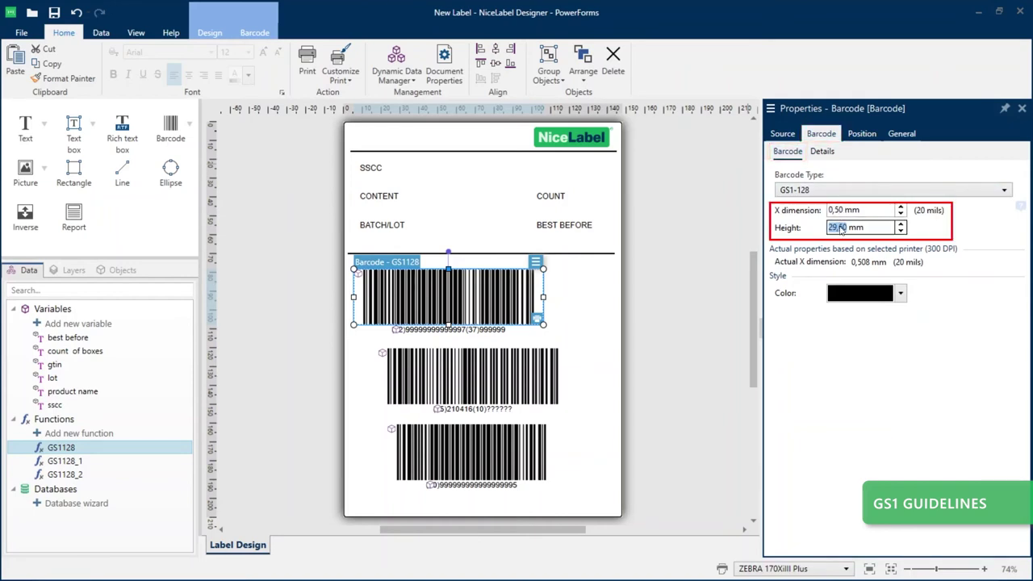
text(32)
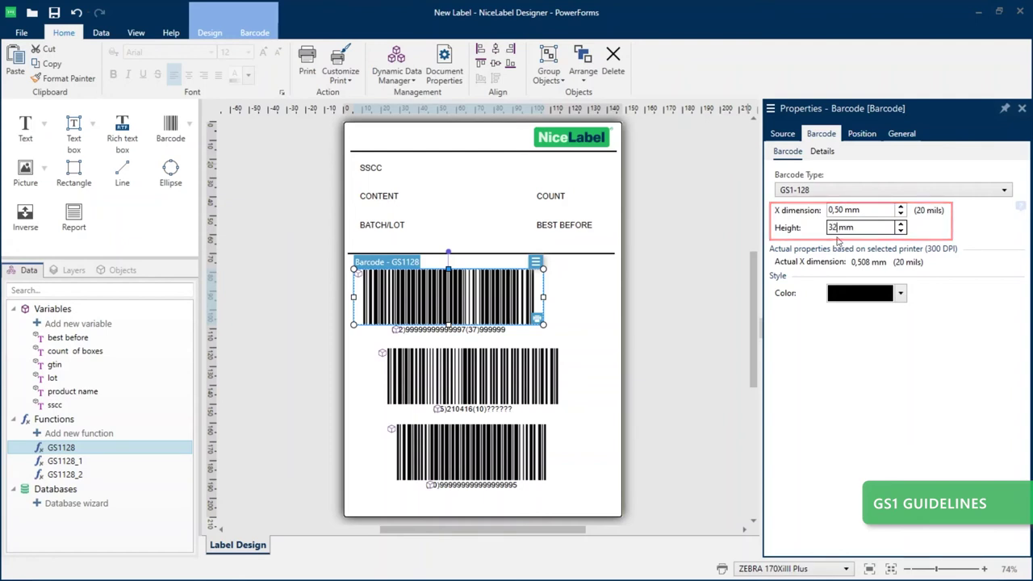
click(586, 290)
Set the readable text under the first barcode to font size 12 and center that barcode and text horizontally on the label.
click(448, 328)
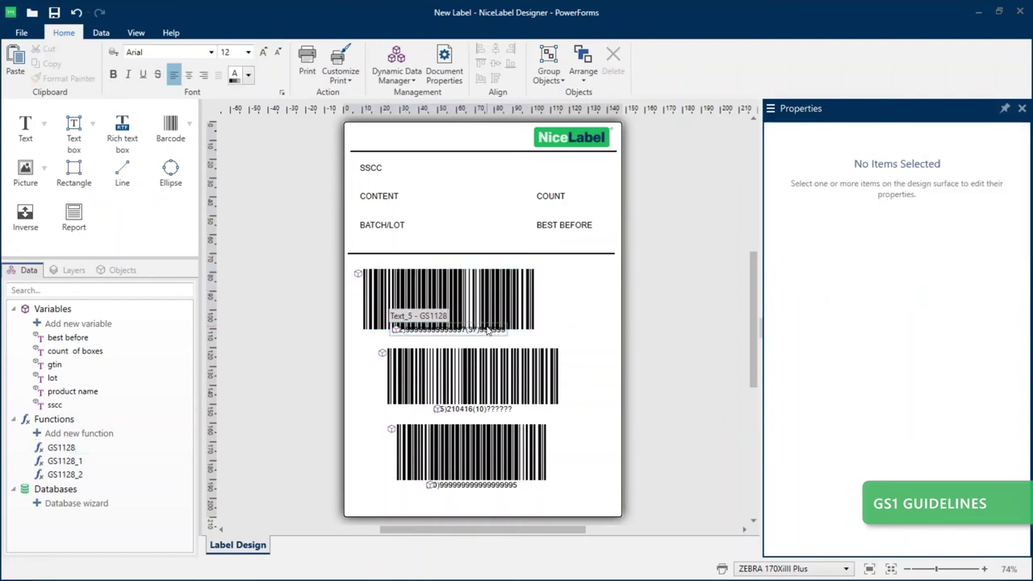
click(264, 53)
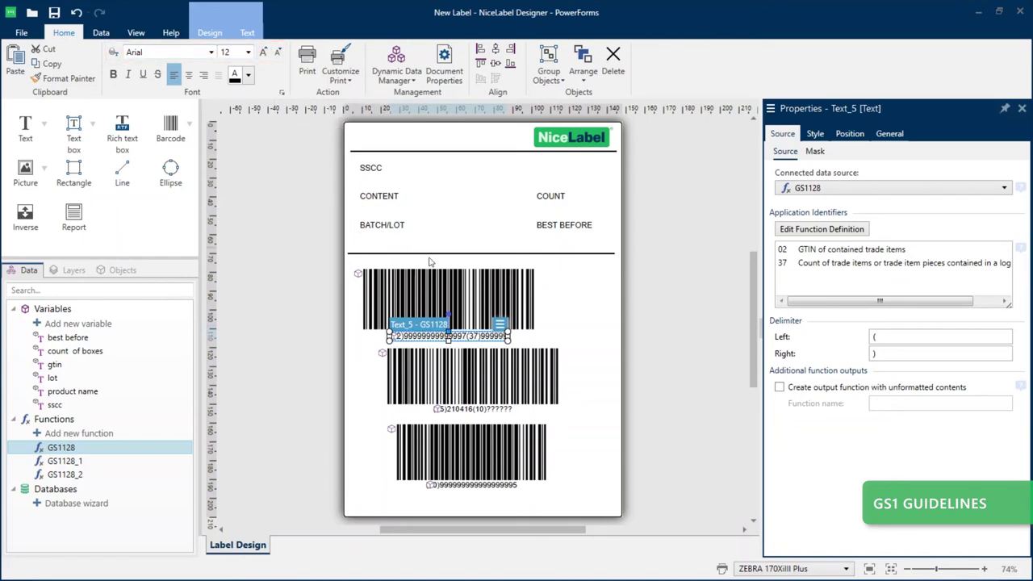
shift+click(515, 297)
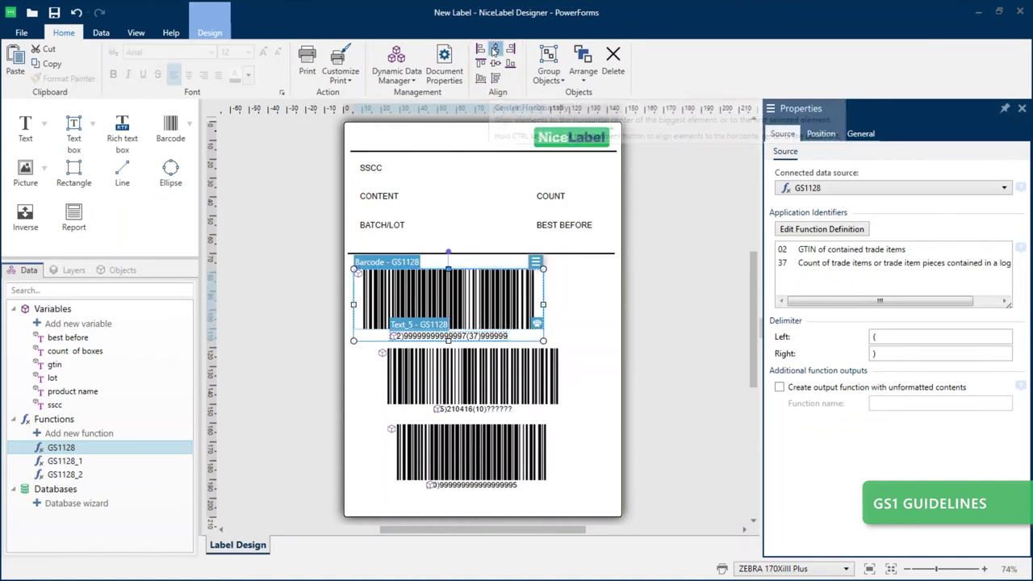
click(495, 50)
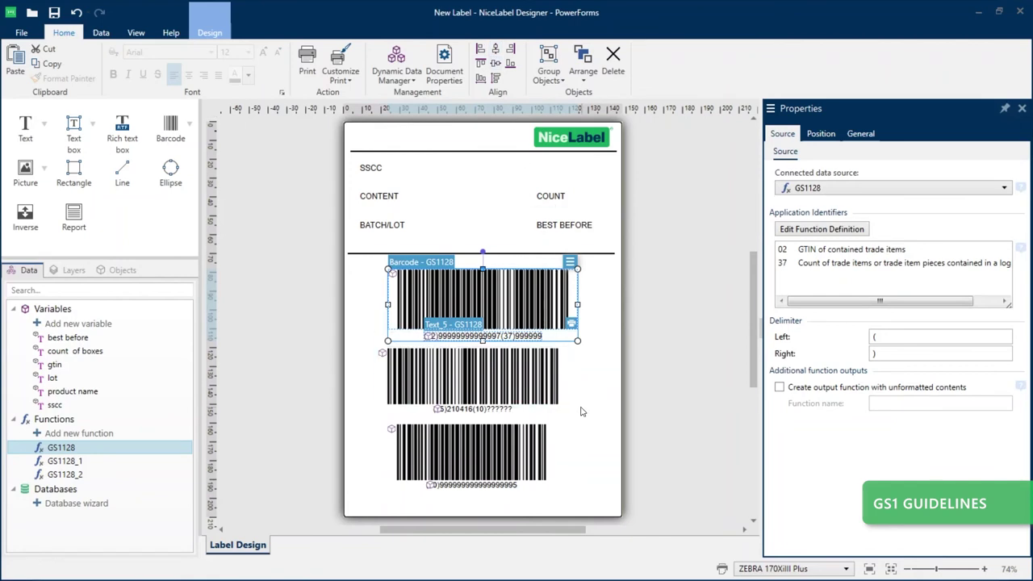
click(601, 322)
Set the X dimension to 0,50 mm and the height to 32 mm for the second and third barcodes together.
click(472, 376)
shift+click(487, 454)
click(820, 134)
click(837, 210)
key(Return)
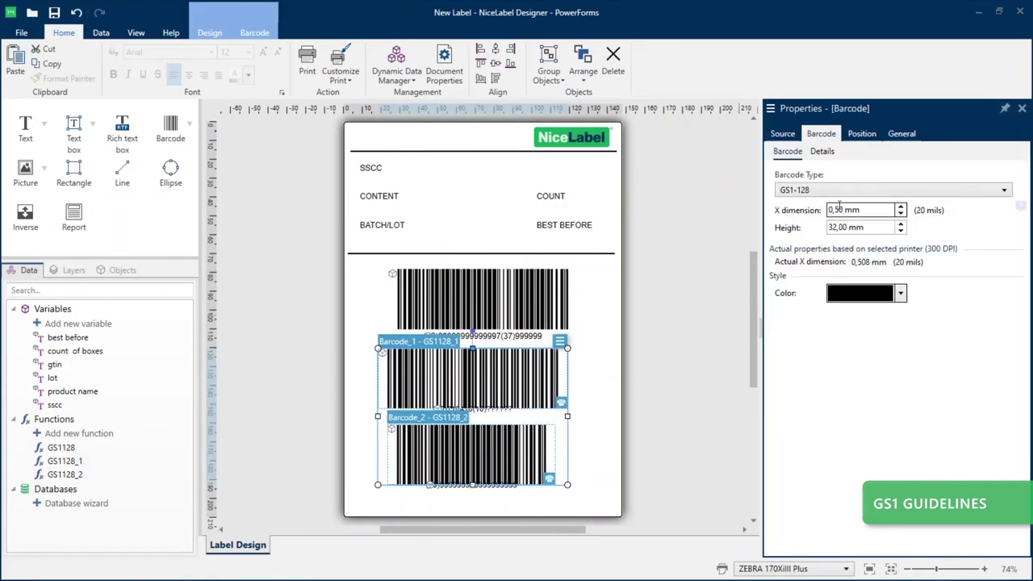
Enlarge the readable texts under the second and third barcodes to font size 12.
click(631, 374)
click(495, 416)
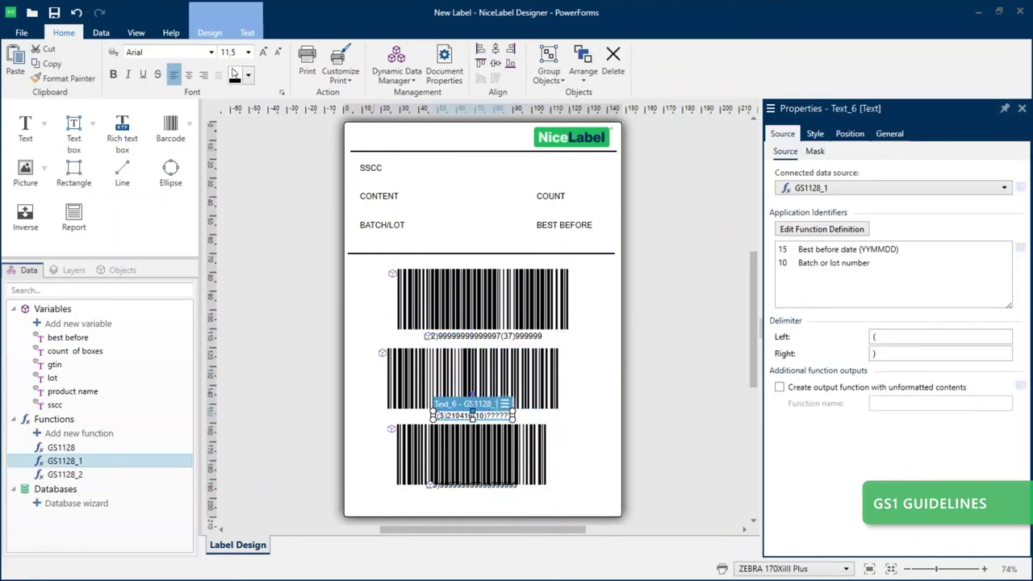
click(450, 485)
click(263, 51)
click(599, 422)
Center all three barcodes and their readable texts horizontally with one another.
drag(352, 258, 616, 512)
click(496, 48)
click(606, 350)
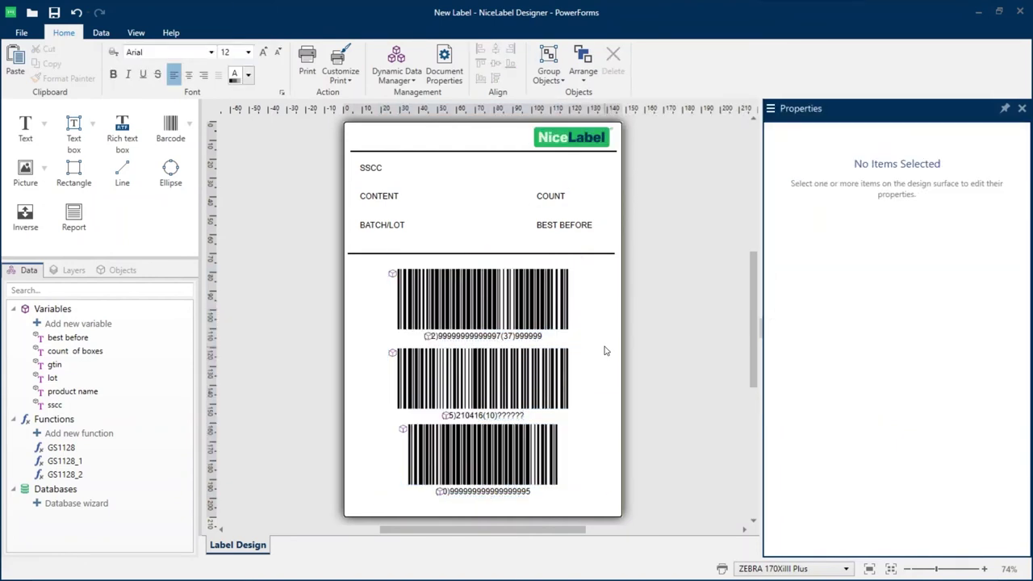
key(ctrl+z)
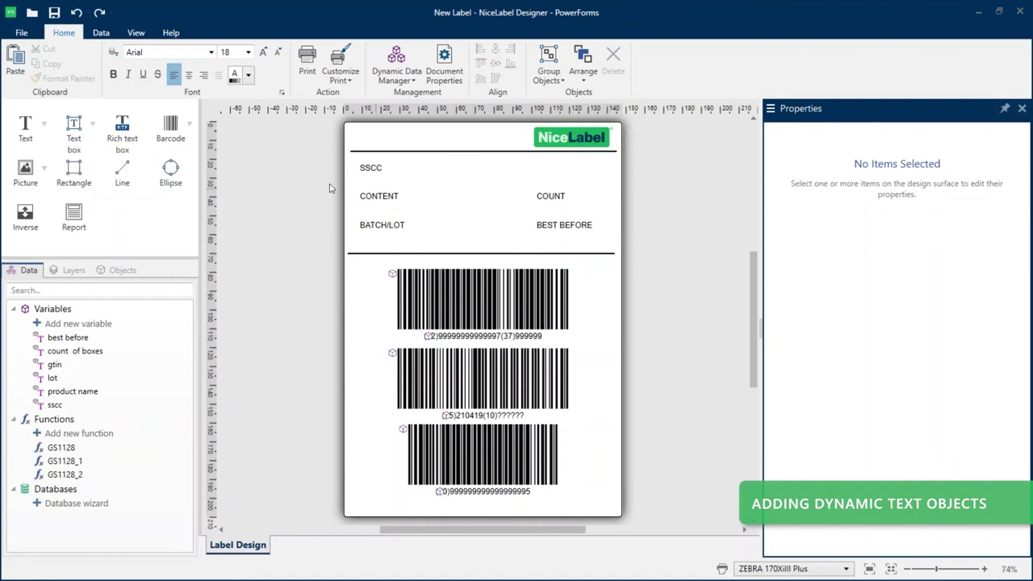
Add text objects linked to the lot variable under BATCH/LOT and the best before variable under BEST BEFORE.
click(44, 127)
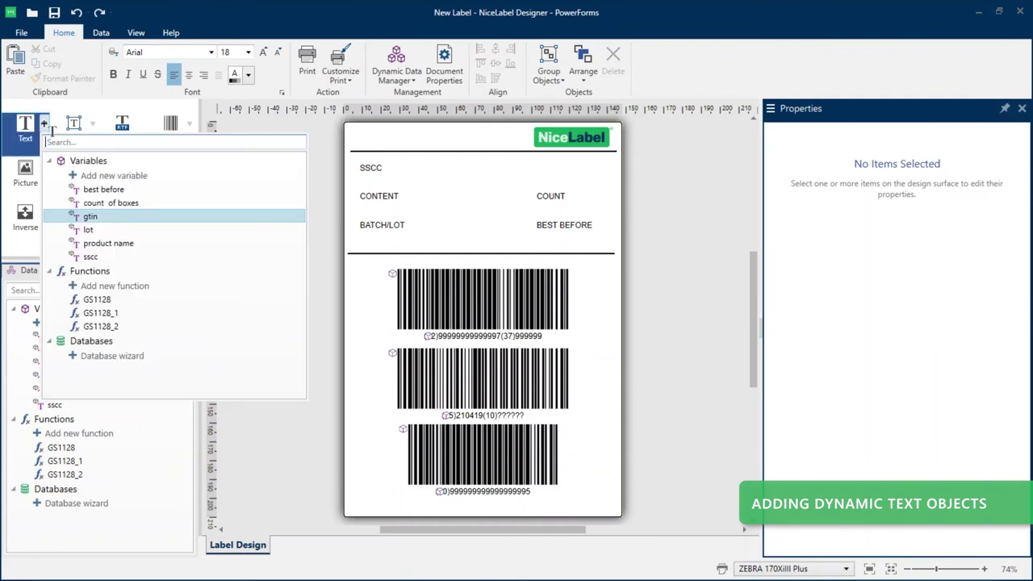
click(81, 230)
click(359, 235)
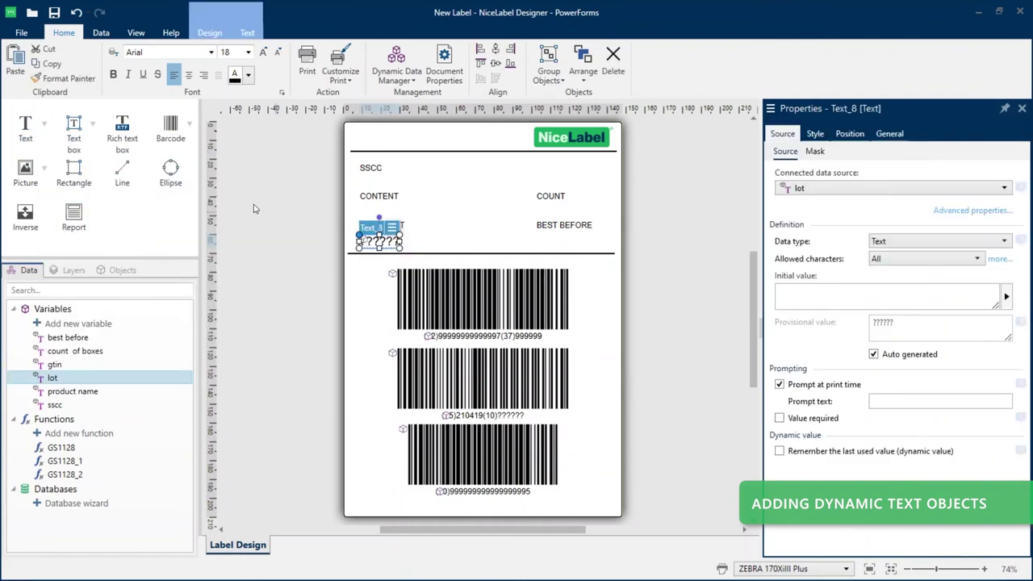
click(44, 124)
click(107, 189)
click(537, 235)
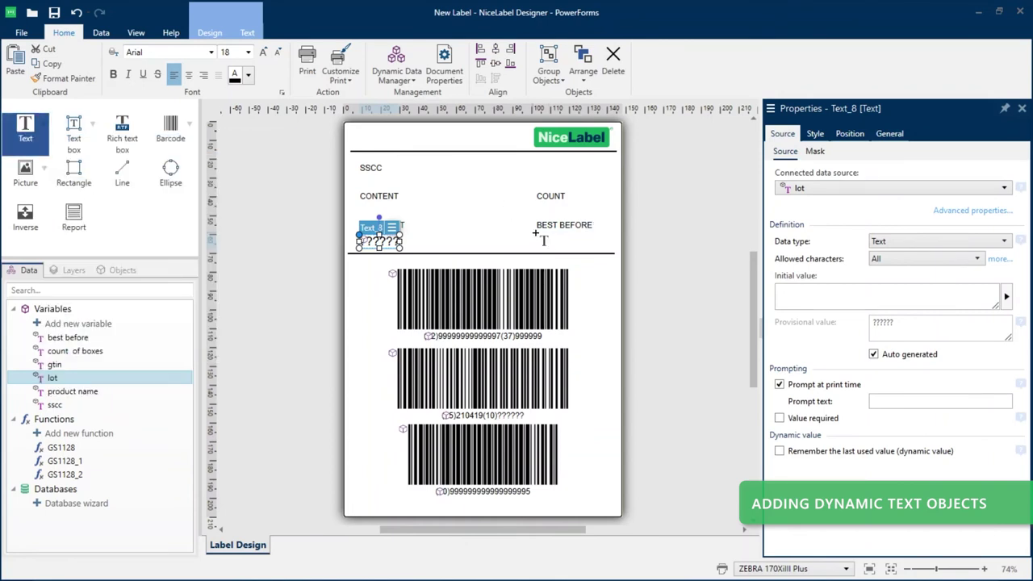
Add a text object linked to the count of boxes variable under the COUNT heading.
click(45, 124)
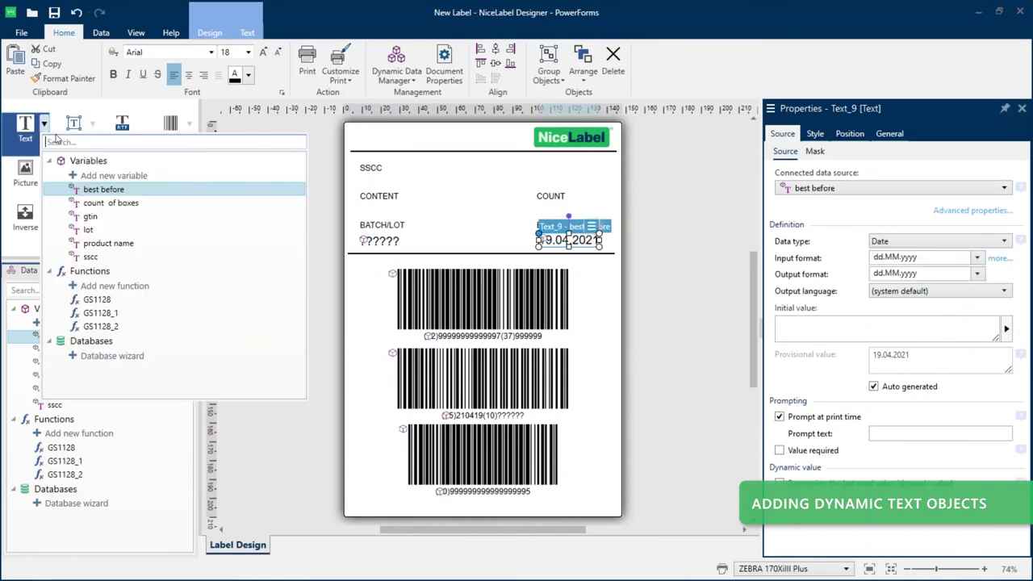
click(111, 202)
click(536, 207)
click(502, 212)
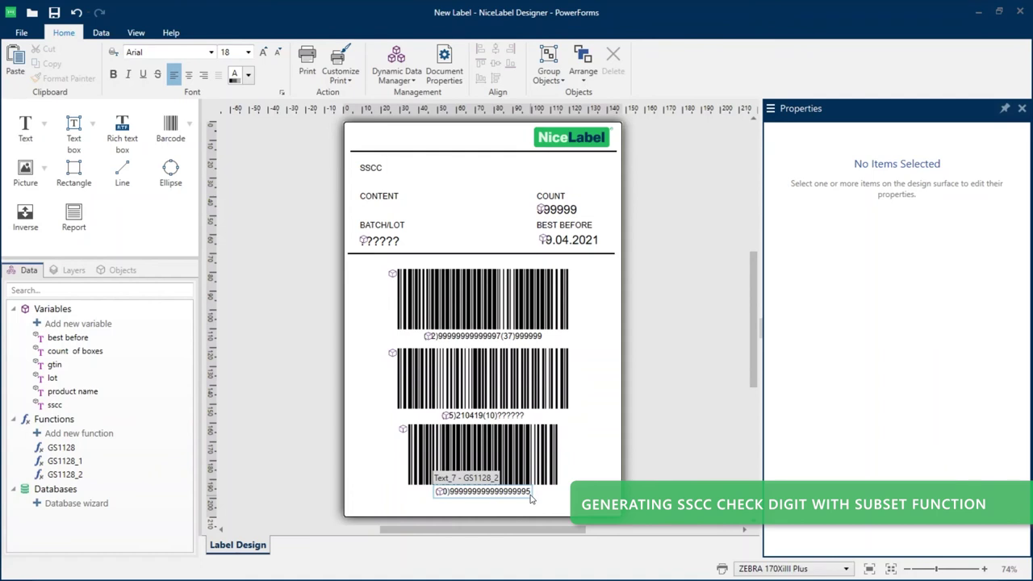
Create a Subset function named "Subset sscc" with GS1128_2 as its input data source.
click(116, 434)
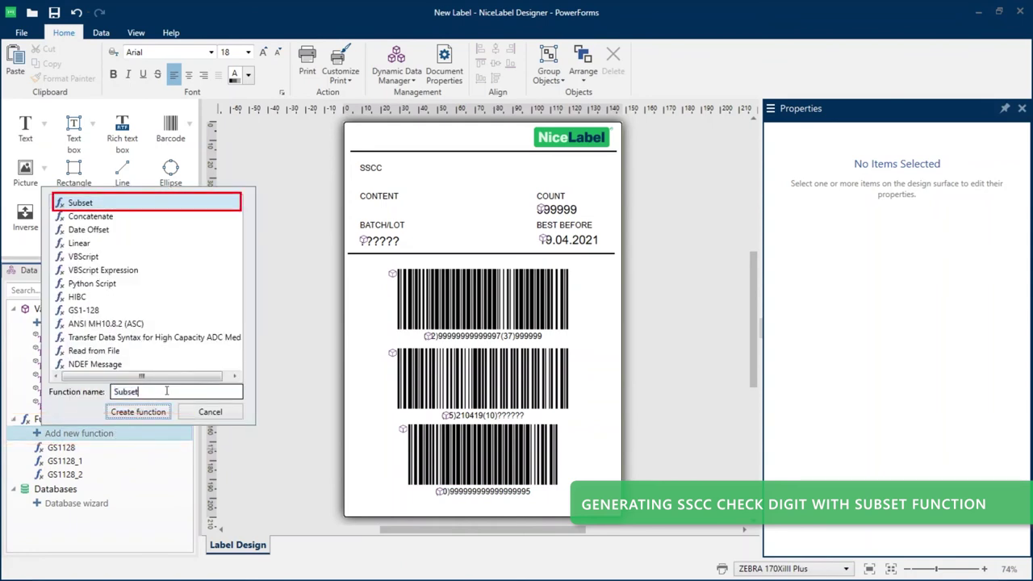
text(sscc)
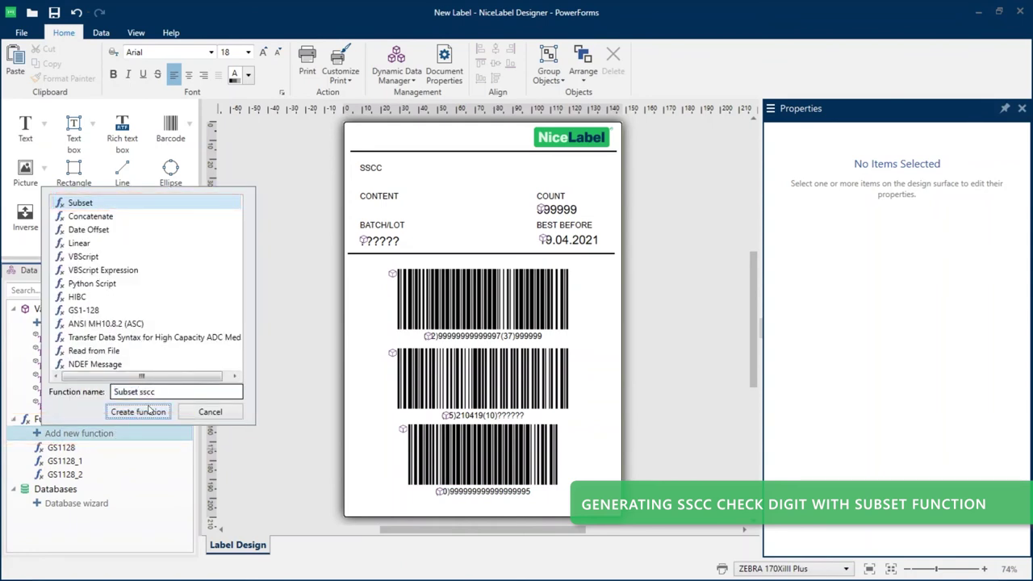
click(138, 412)
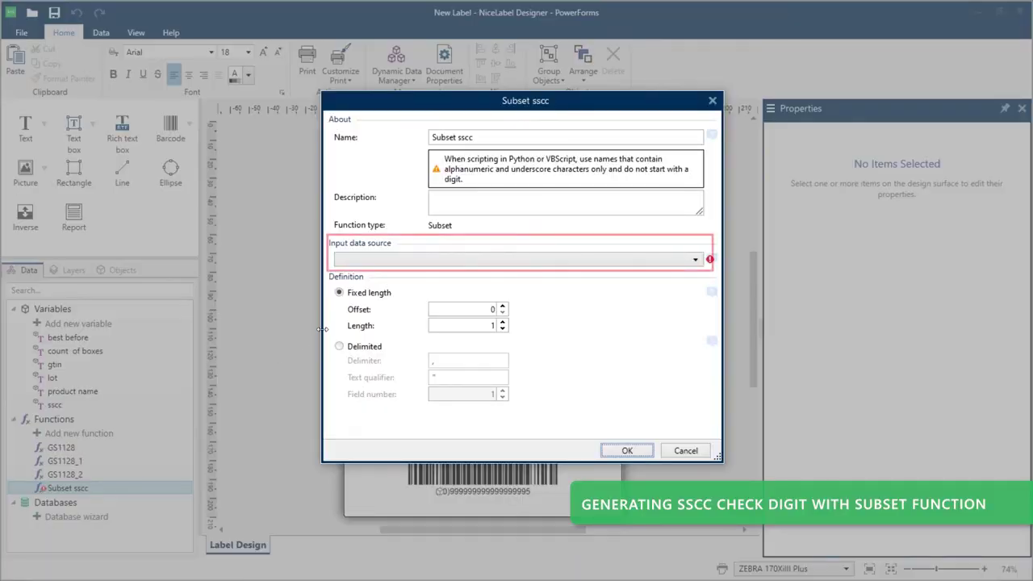
click(399, 259)
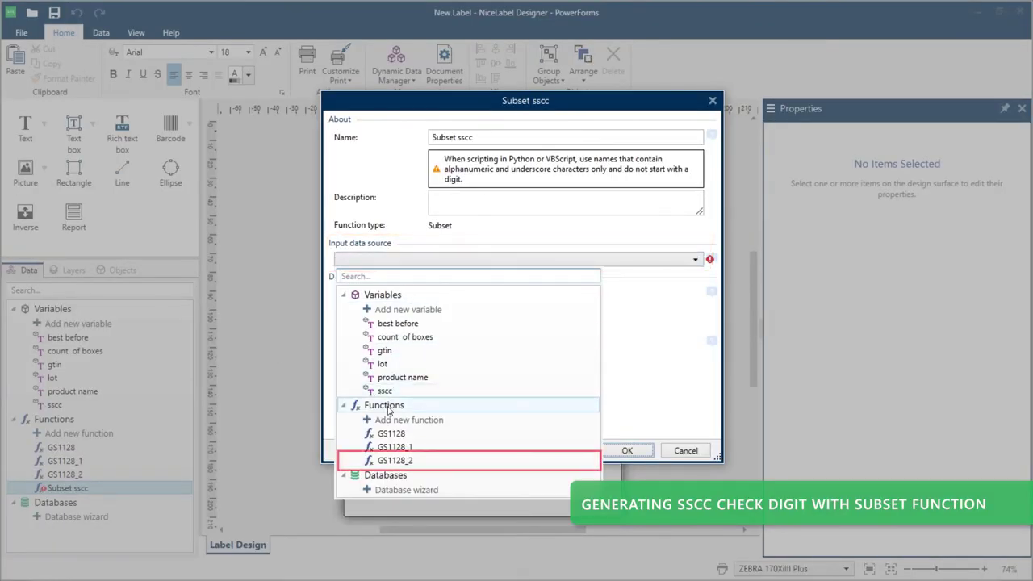
click(391, 461)
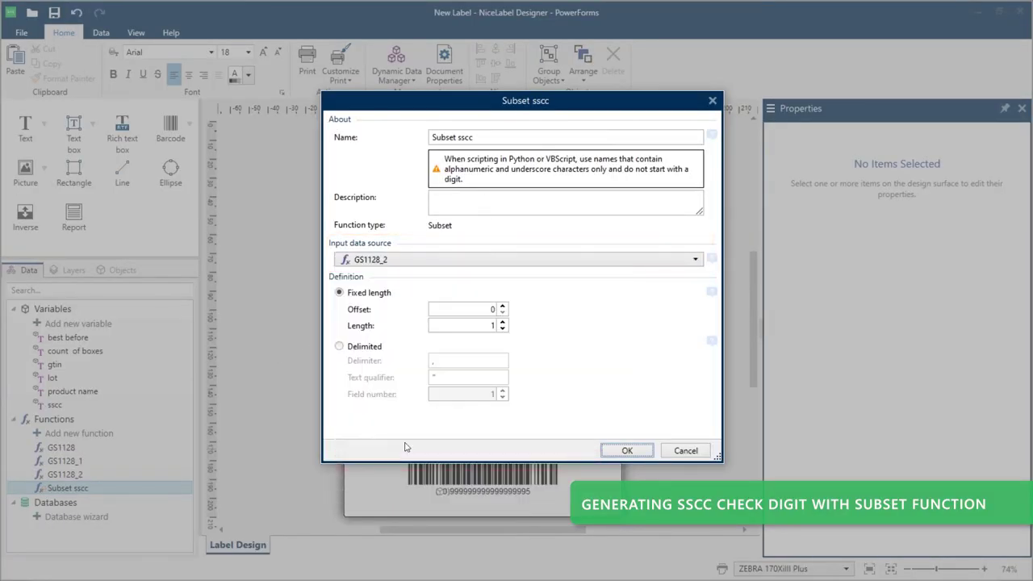
Define the Subset sscc function as fixed length with offset 4 and length 18, and accept it.
click(502, 308)
click(502, 308)
click(502, 308)
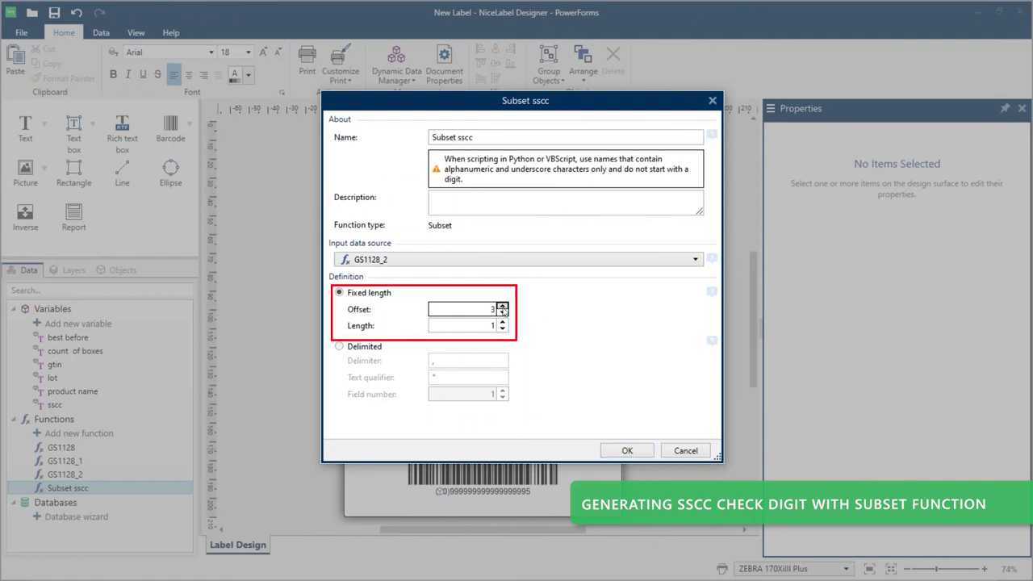
click(493, 324)
double_click(493, 324)
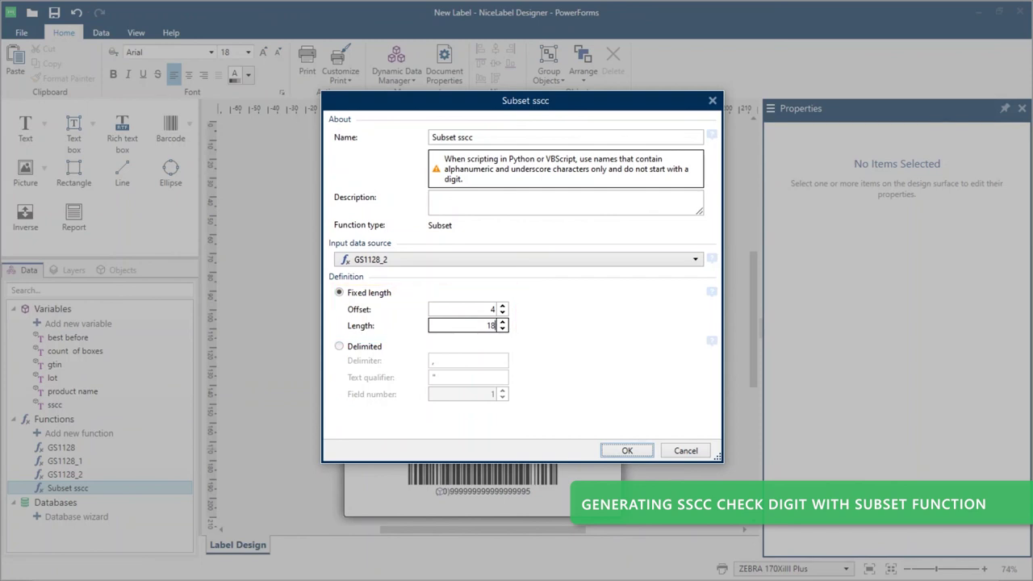
click(611, 452)
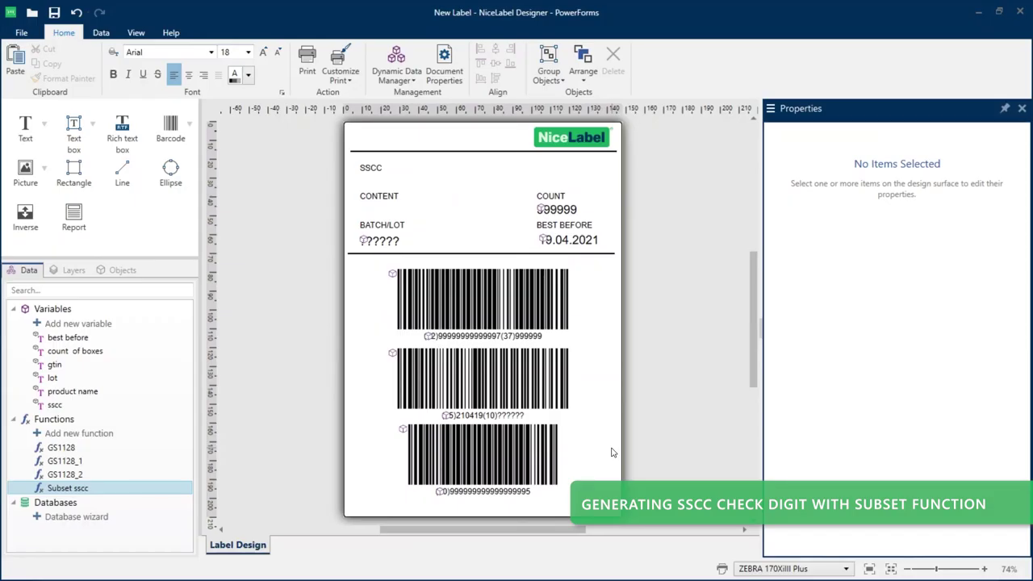
Add a text object linked to the Subset sscc function under the SSCC heading.
click(44, 123)
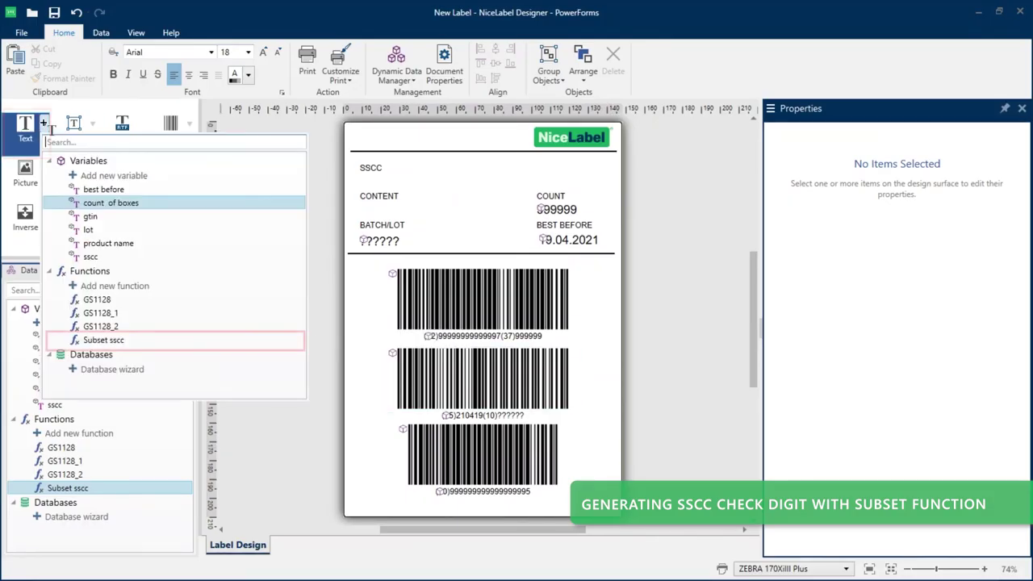
click(124, 342)
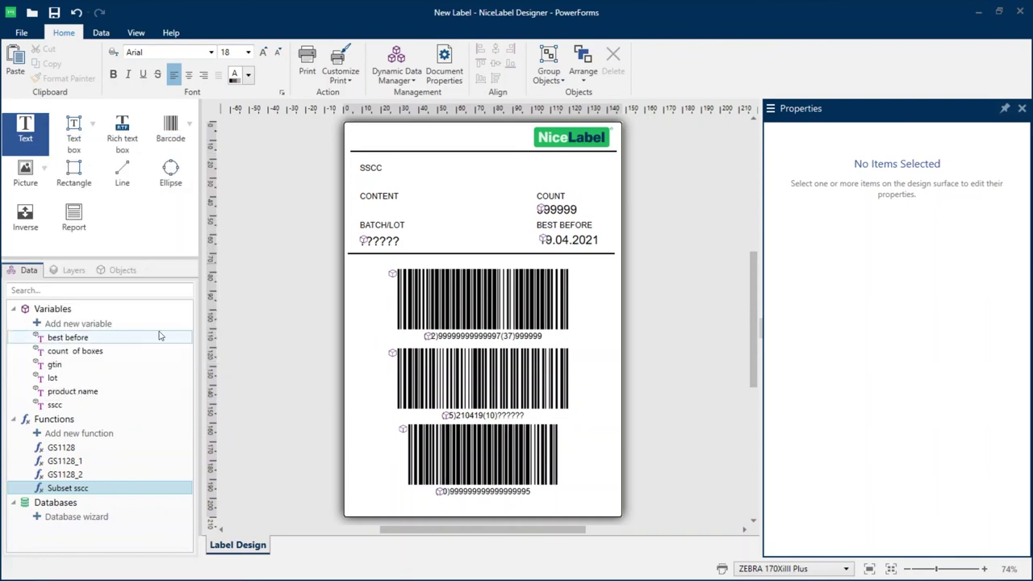
click(358, 179)
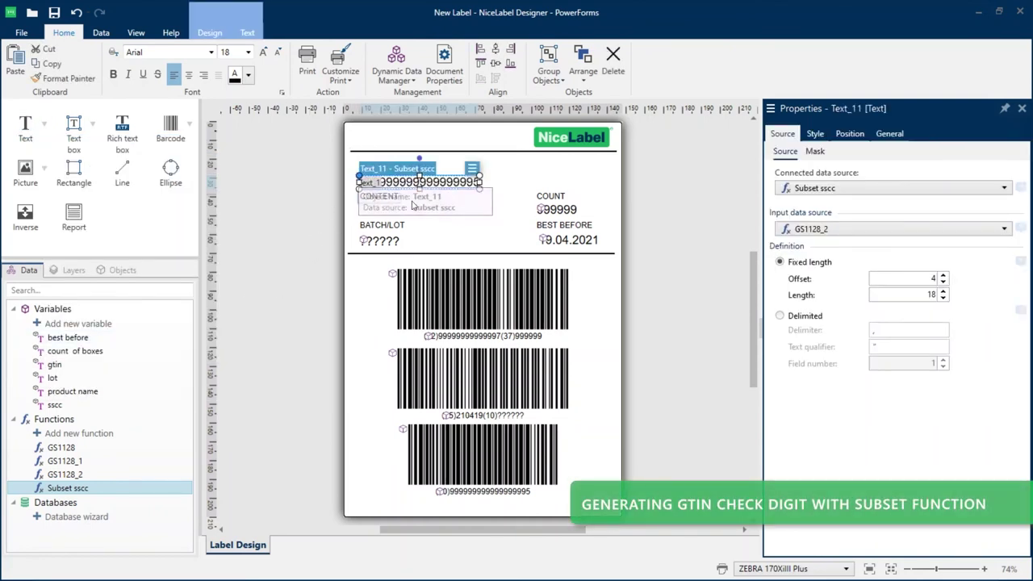
click(445, 231)
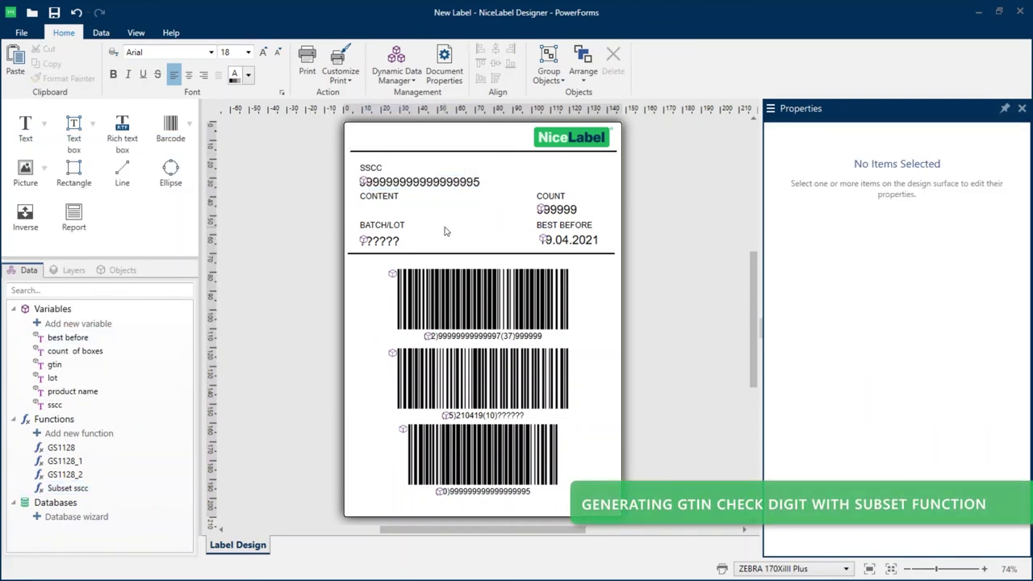
Create a Subset function named "Subset gtin" with GS1128 as its input data source.
click(78, 433)
text(gti)
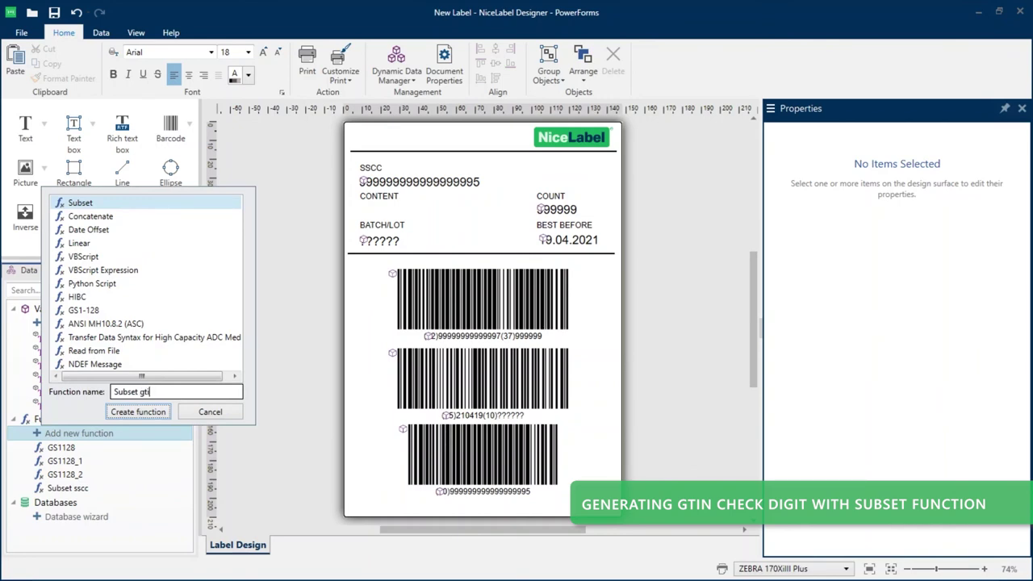
click(145, 413)
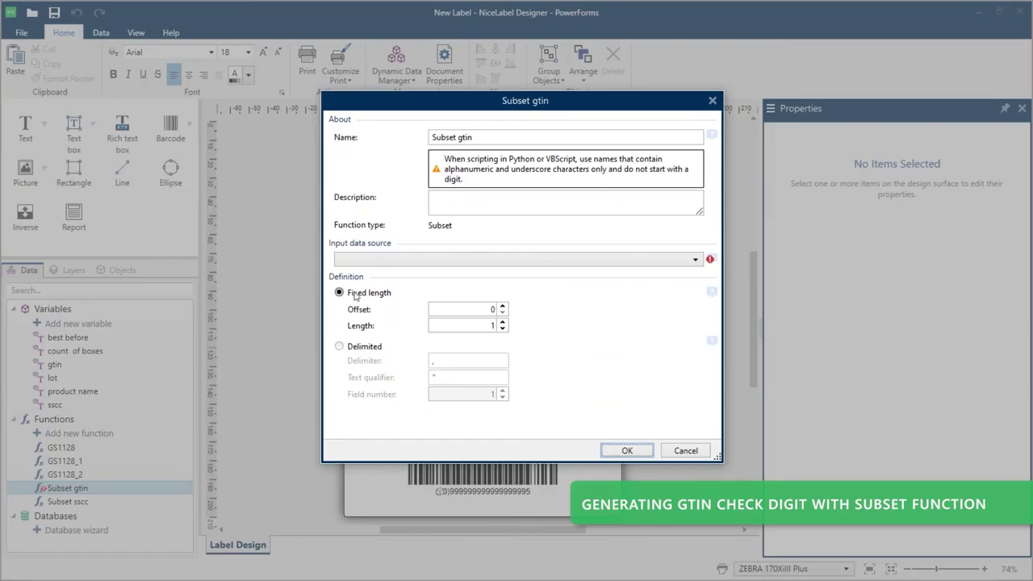
click(364, 260)
click(367, 434)
Set the Subset gtin function's offset to 4 and length to 14, and accept it.
double_click(492, 309)
text(4)
click(491, 325)
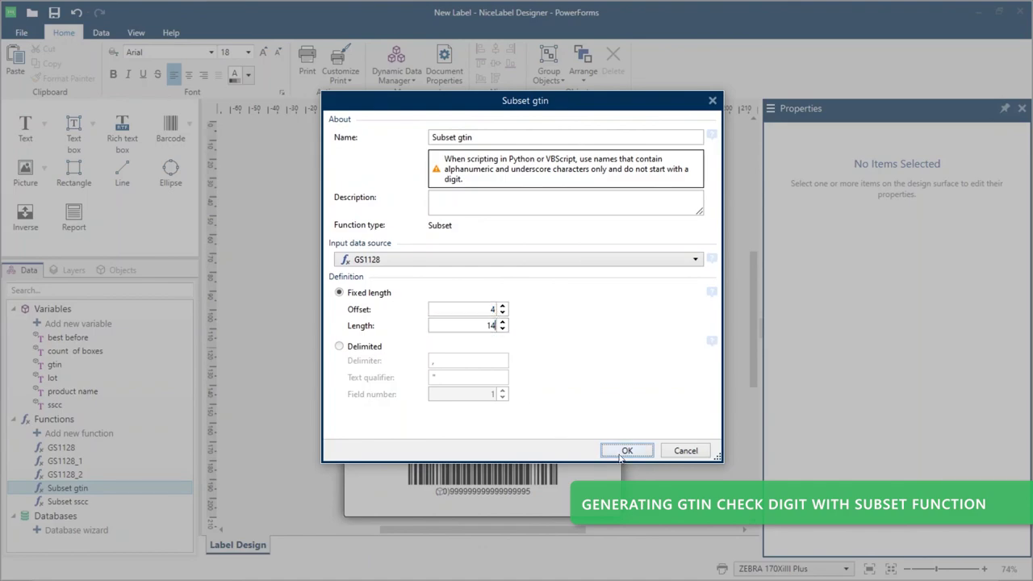
click(622, 453)
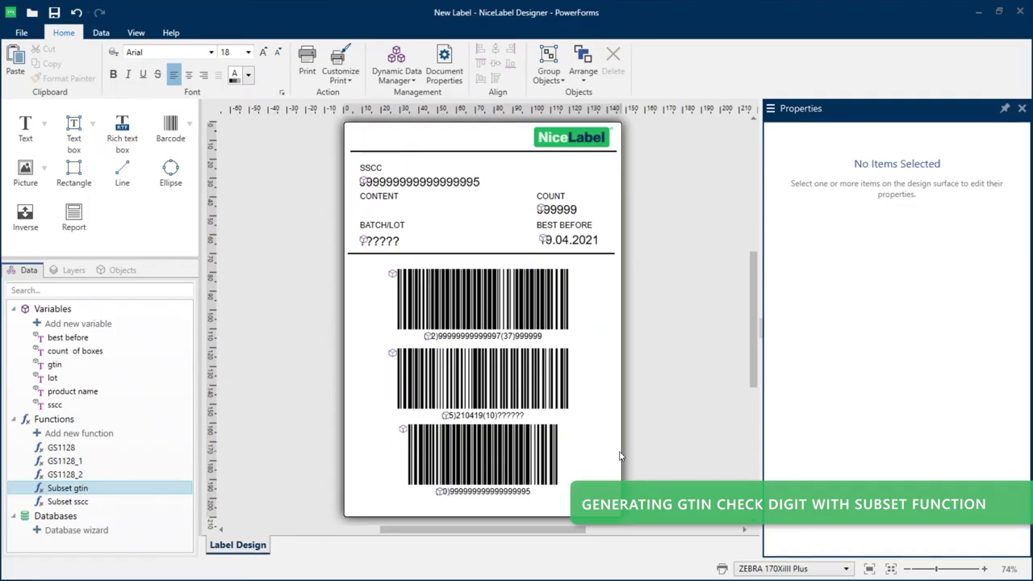
Add a text object linked to the Subset gtin function under the CONTENT heading.
click(44, 123)
click(104, 340)
click(360, 206)
click(475, 239)
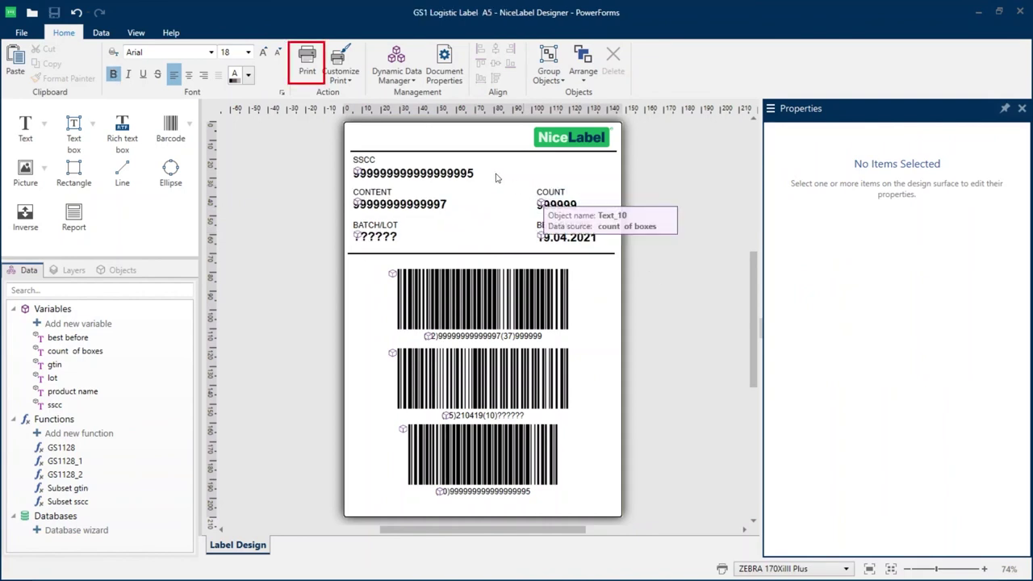
click(306, 71)
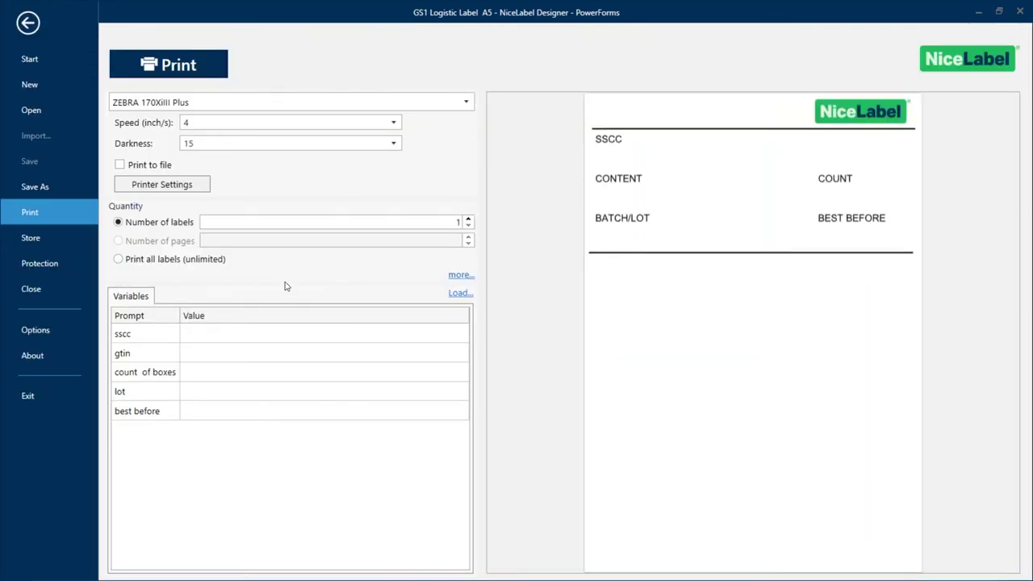
click(254, 333)
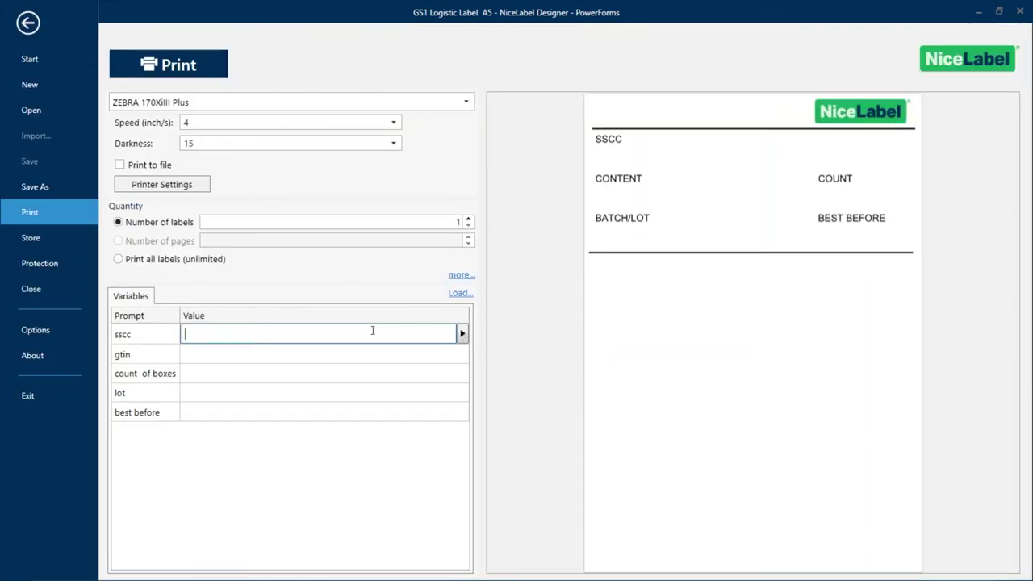
key(ctrl+v)
click(279, 355)
key(ctrl+v)
Enter 36 as the count of boxes and 123456 as the lot for the printed label.
click(251, 371)
text(36)
click(213, 392)
text(123456)
Set the best before date to 31.07.2021 and print one label.
click(154, 413)
click(462, 410)
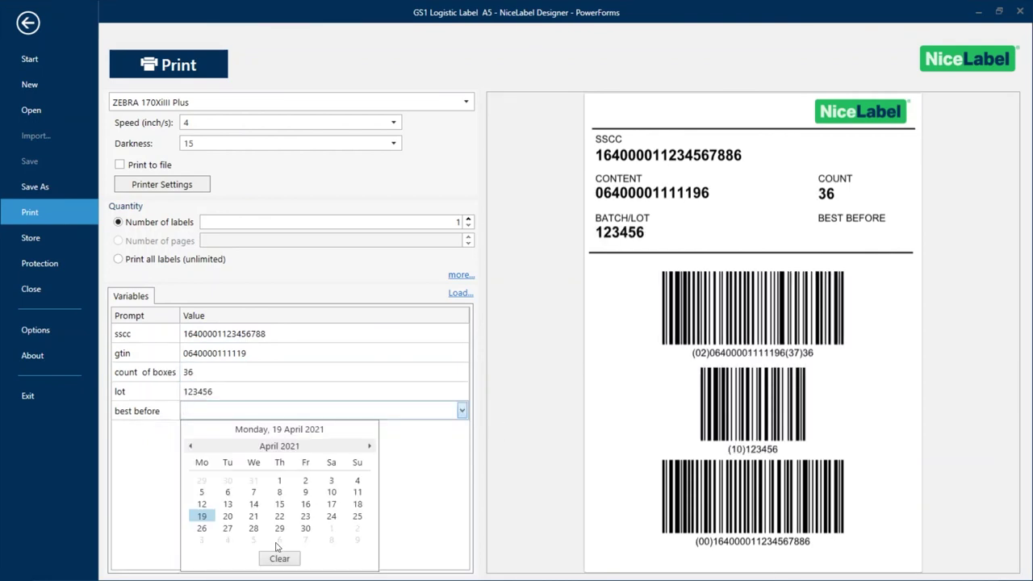
click(368, 445)
click(369, 446)
click(369, 446)
click(330, 528)
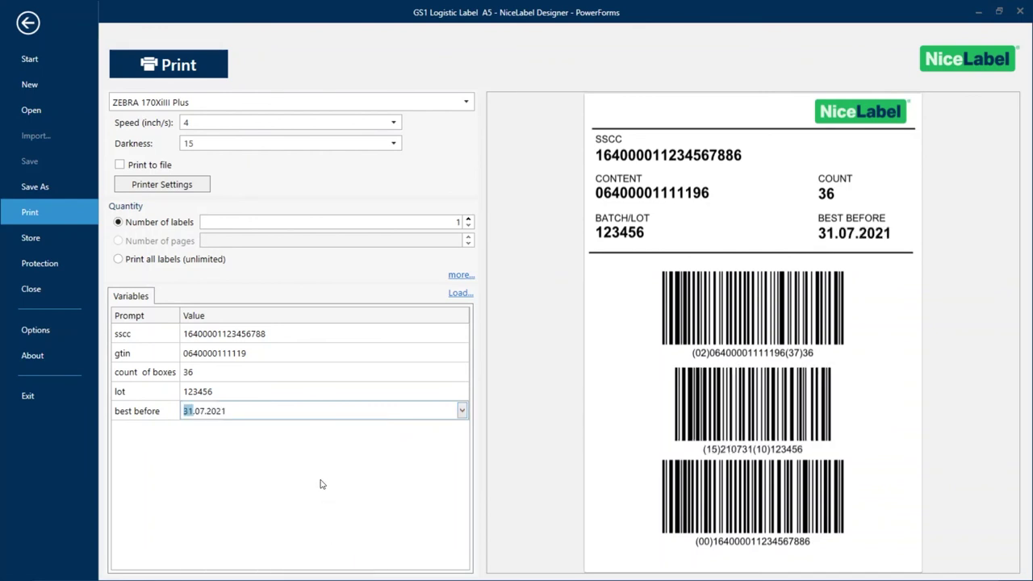
click(172, 68)
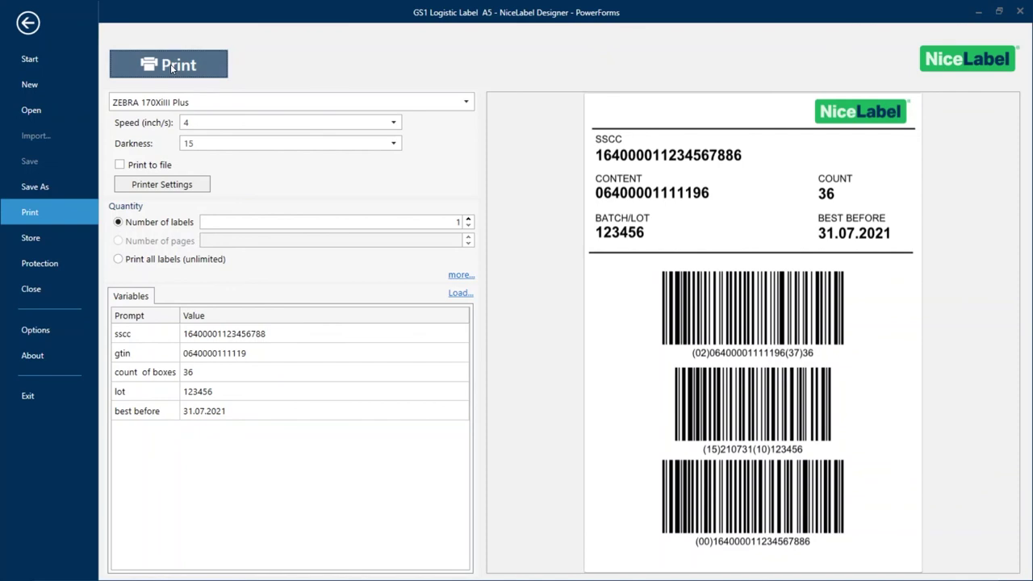